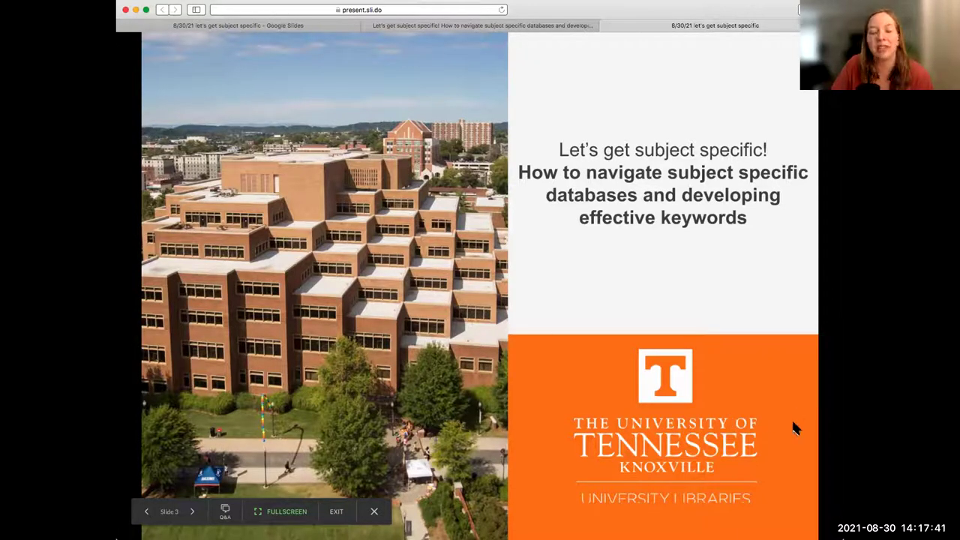
Step: Advance the presentation from the title slide through introductions, agenda, databases, keywords and synonyms to the CREDO Reference slide
{"action": "key", "text": "Right"}
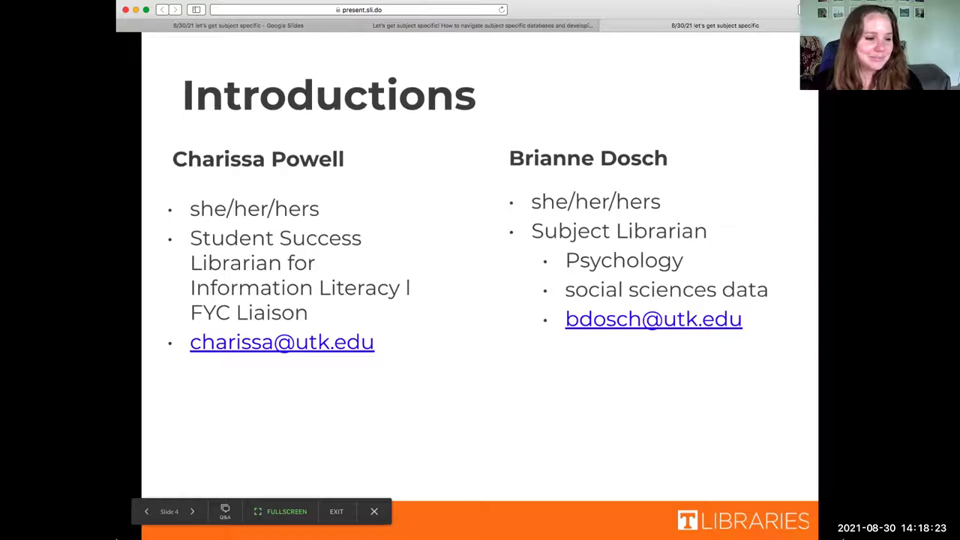
{"action": "left_click", "coordinate": [795, 473]}
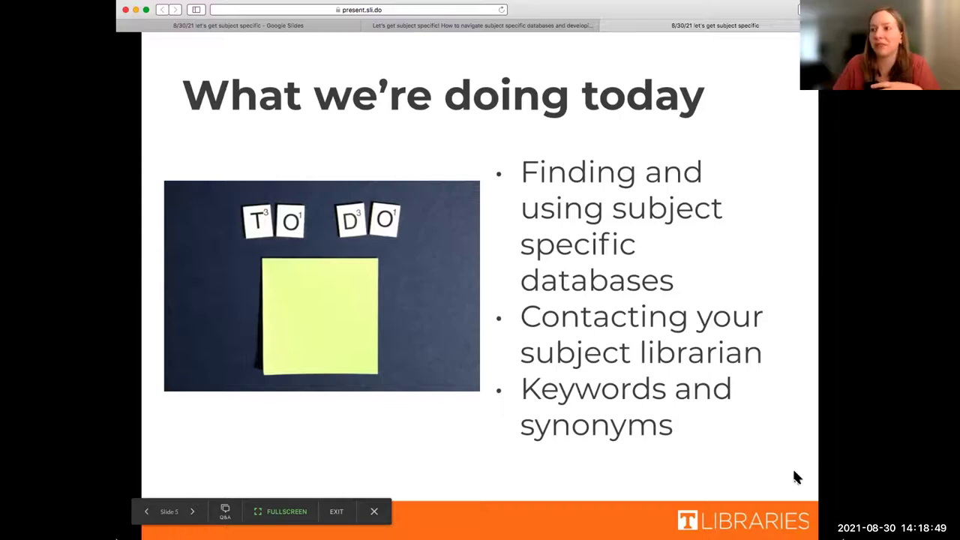
{"action": "key", "text": "Right"}
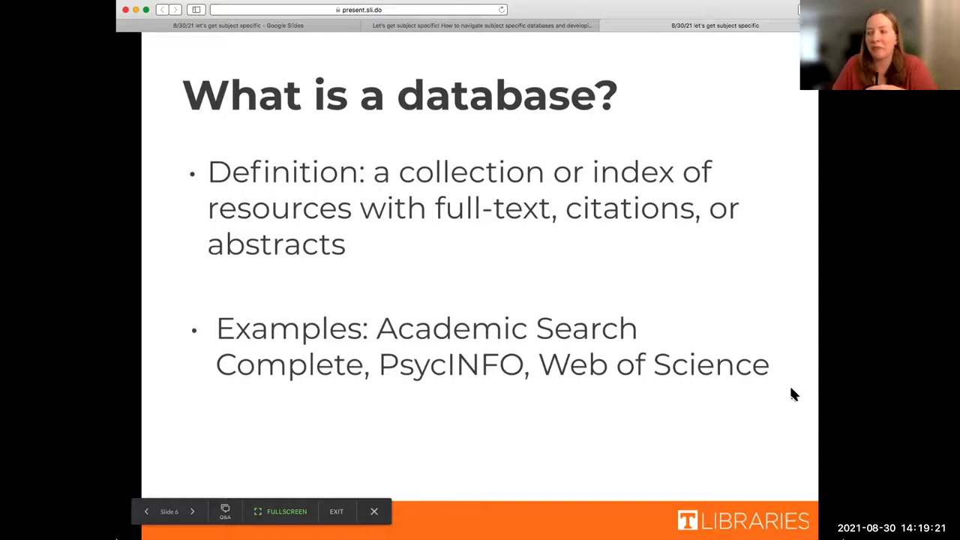
{"action": "key", "text": "Right"}
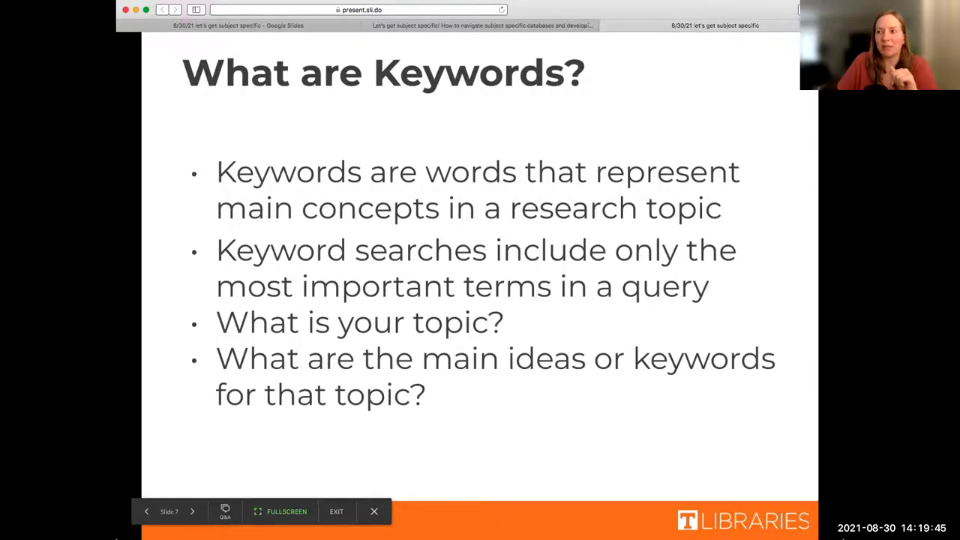
{"action": "key", "text": "Right"}
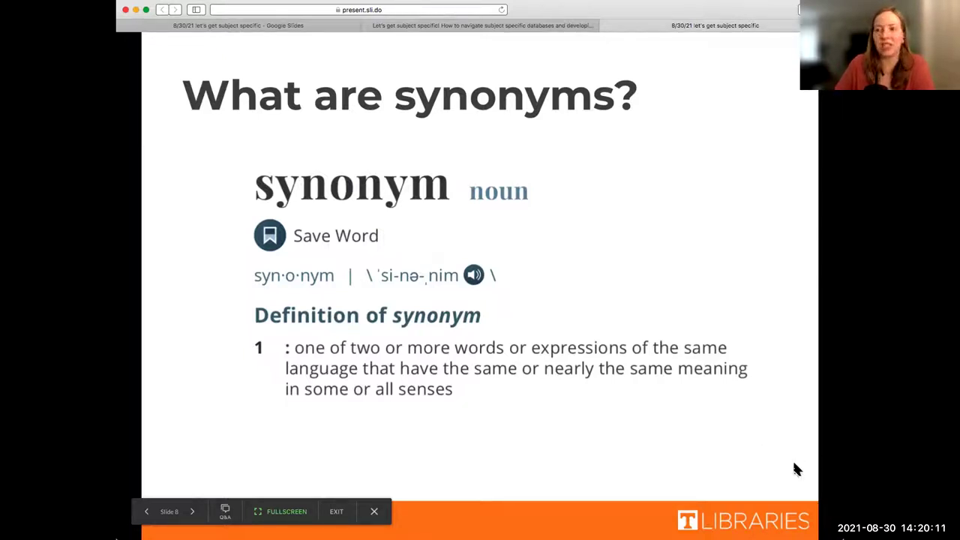
{"action": "key", "text": "Right"}
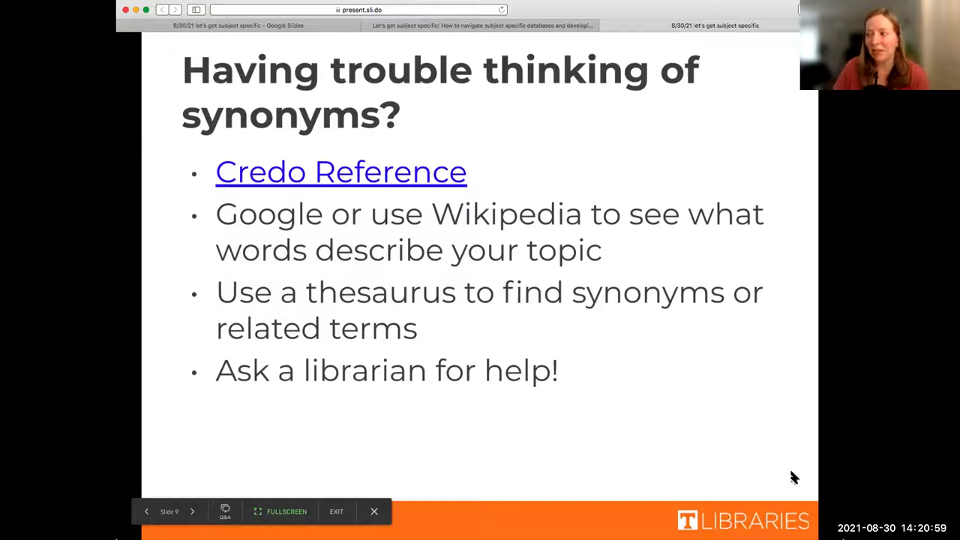
{"action": "key", "text": "Right"}
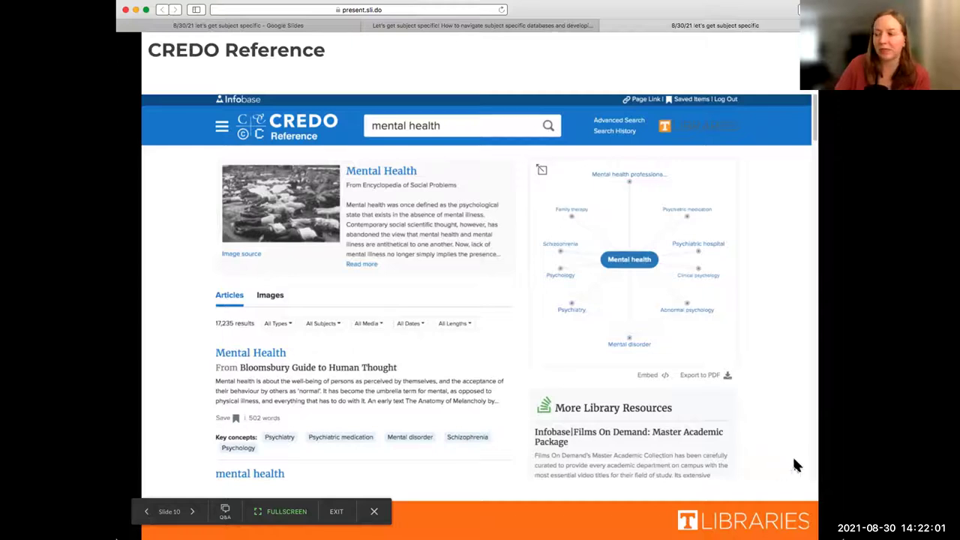
Step: Present the Boolean Operators and Constructing a Search String slides, ending on the "Let's practice!" slide
{"action": "key", "text": "Right"}
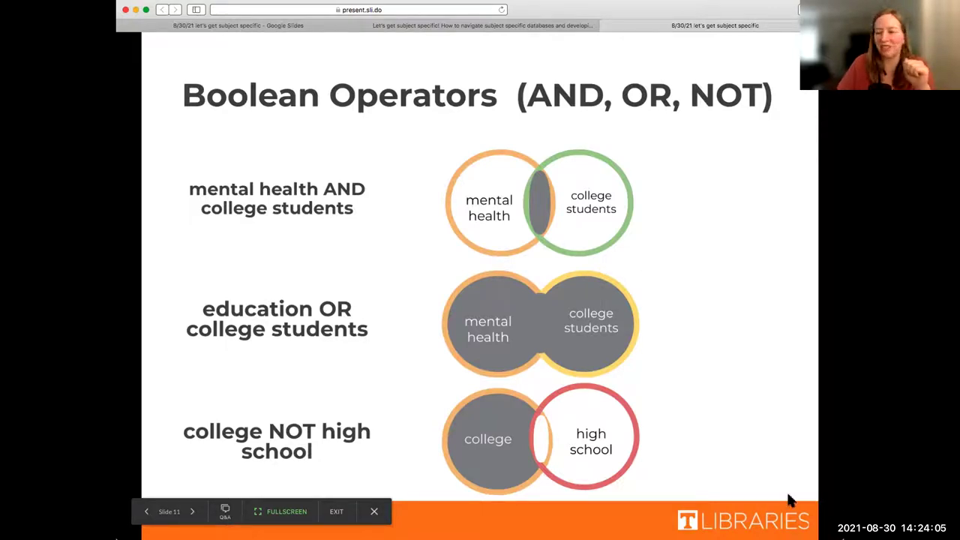
{"action": "key", "text": "Right"}
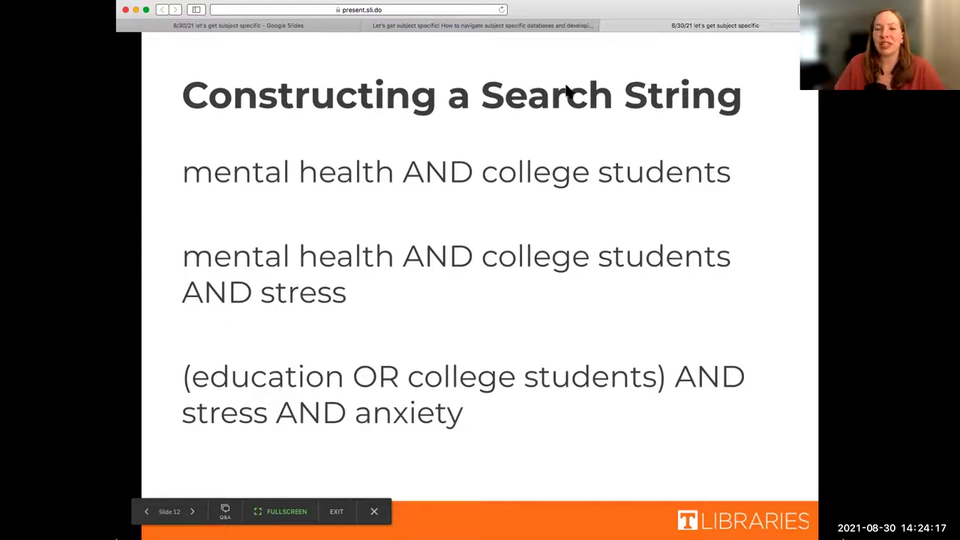
{"action": "key", "text": "Left"}
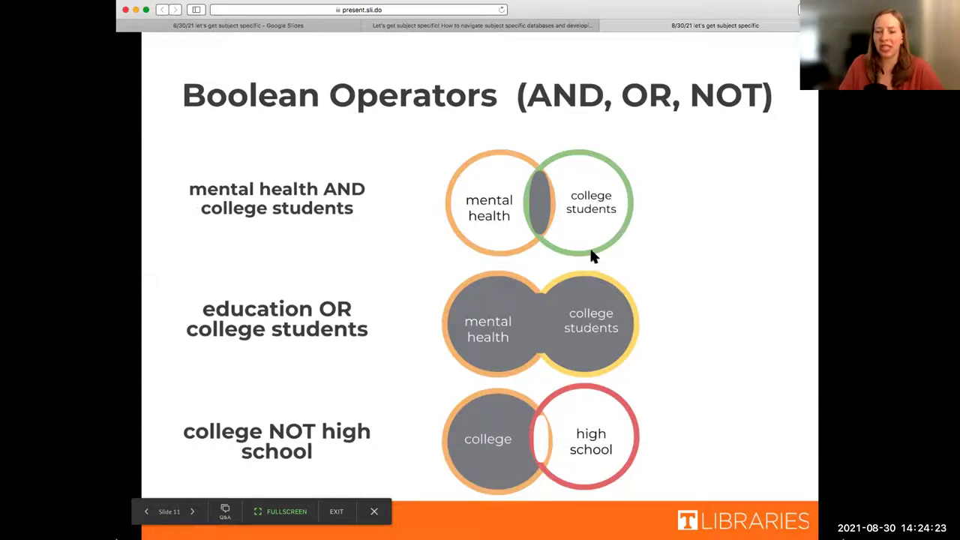
{"action": "key", "text": "Right"}
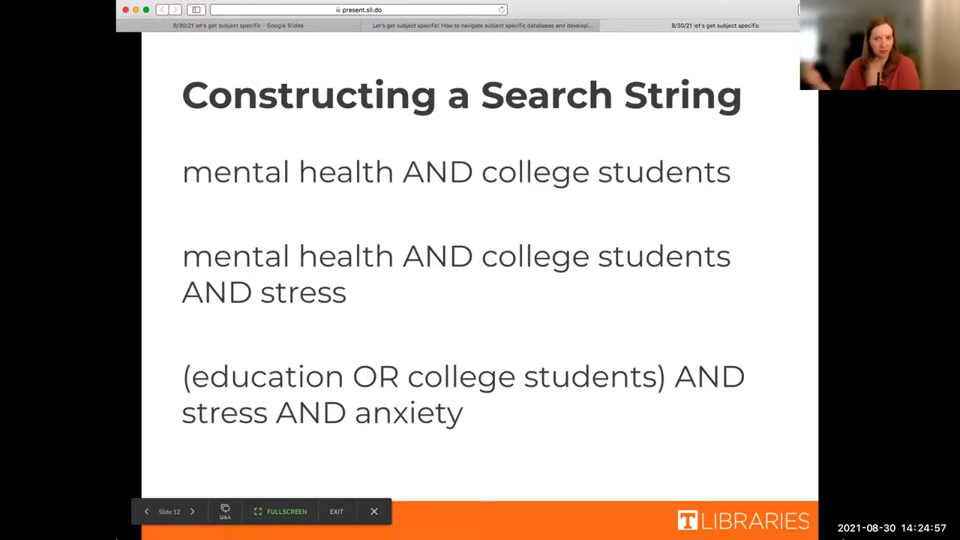
{"action": "left_click", "coordinate": [778, 471]}
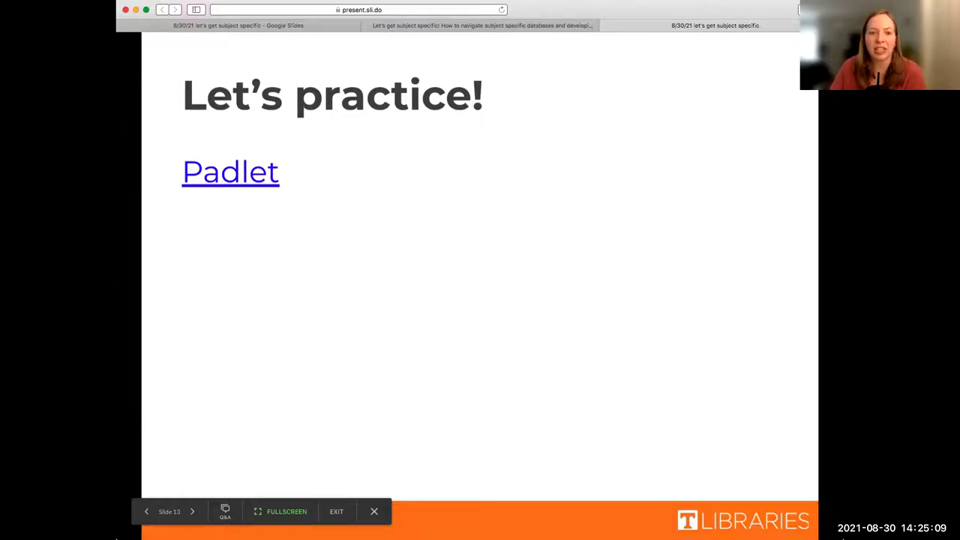
Step: Switch to the Padlet board and publish a post titled "Mental Health and college students" under "What are your keywords?"
{"action": "left_click", "coordinate": [454, 27]}
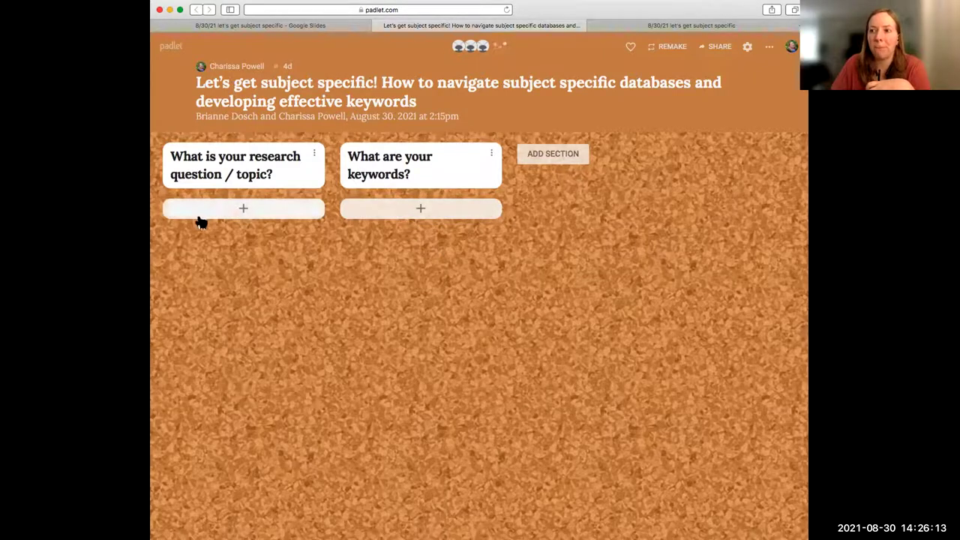
{"action": "left_click", "coordinate": [421, 210]}
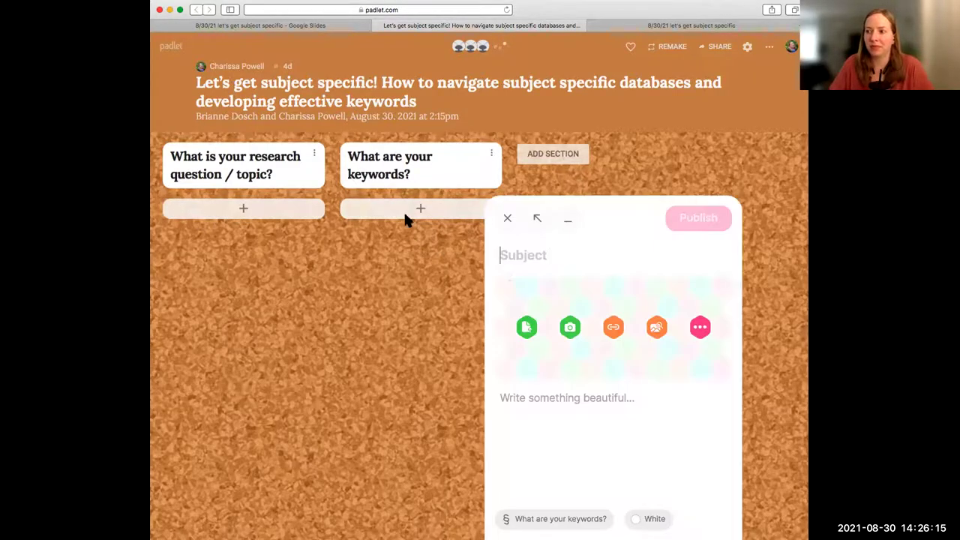
{"action": "type", "text": "Mental Health and c ol"}
{"action": "key", "text": "BackSpace"}
{"action": "key", "text": "BackSpace"}
{"action": "key", "text": "BackSpace"}
{"action": "key", "text": "BackSpace"}
{"action": "type", "text": "college students"}
{"action": "left_click", "coordinate": [697, 231]}
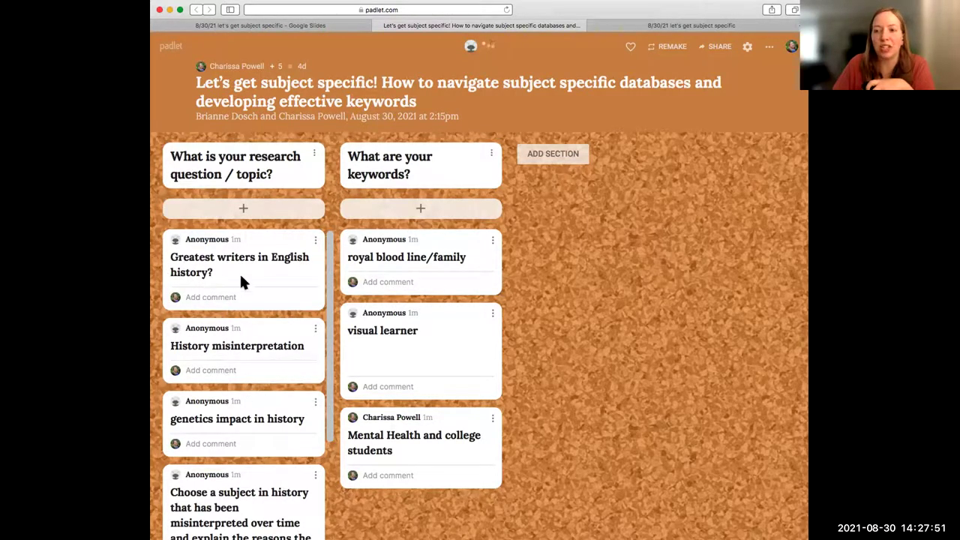
Step: Review the participants' posts on the board, comparing the research questions and topics with the submitted keywords
{"action": "scroll", "coordinate": [252, 276], "scroll_direction": "down", "scroll_amount": 1}
{"action": "scroll", "coordinate": [252, 280], "scroll_direction": "down", "scroll_amount": 1}
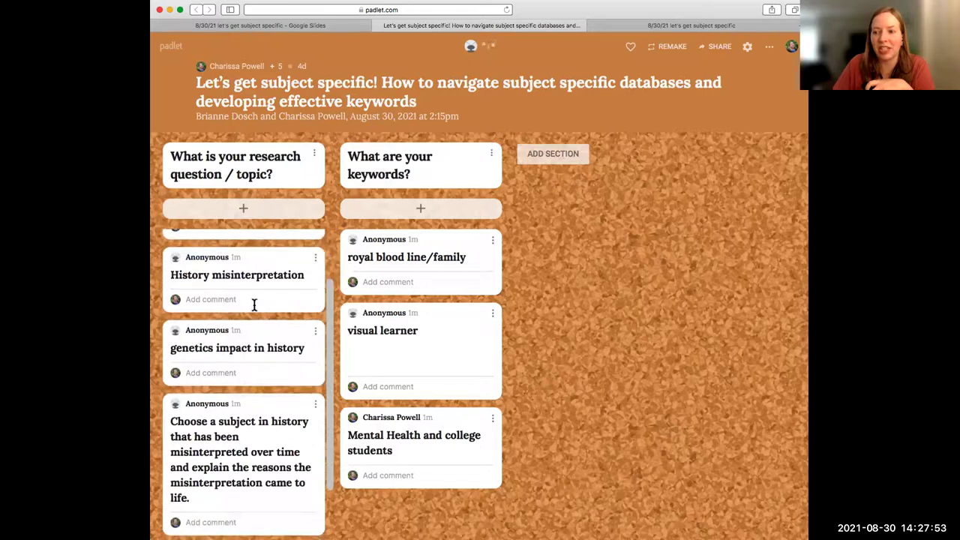
{"action": "scroll", "coordinate": [291, 359], "scroll_direction": "down", "scroll_amount": 2}
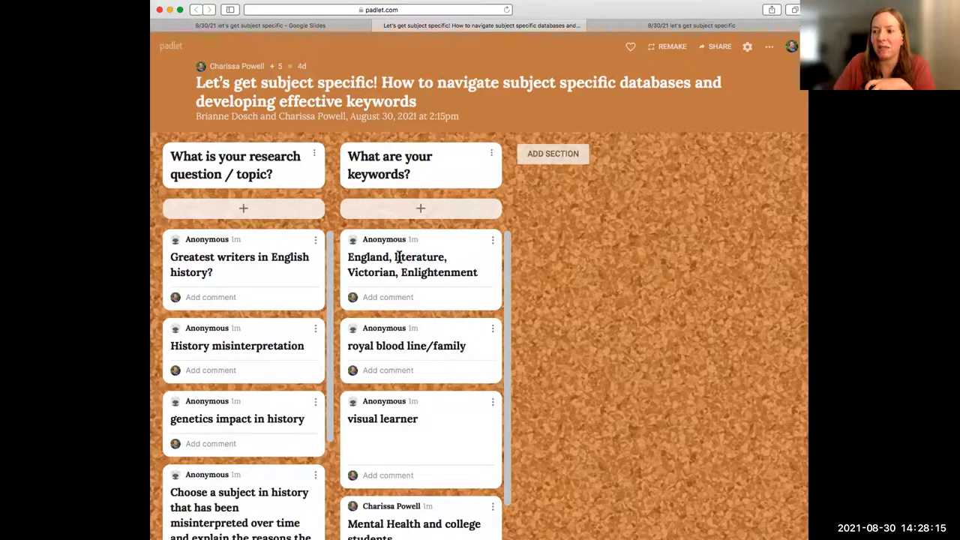
{"action": "left_click_drag", "start_coordinate": [349, 257], "coordinate": [415, 271]}
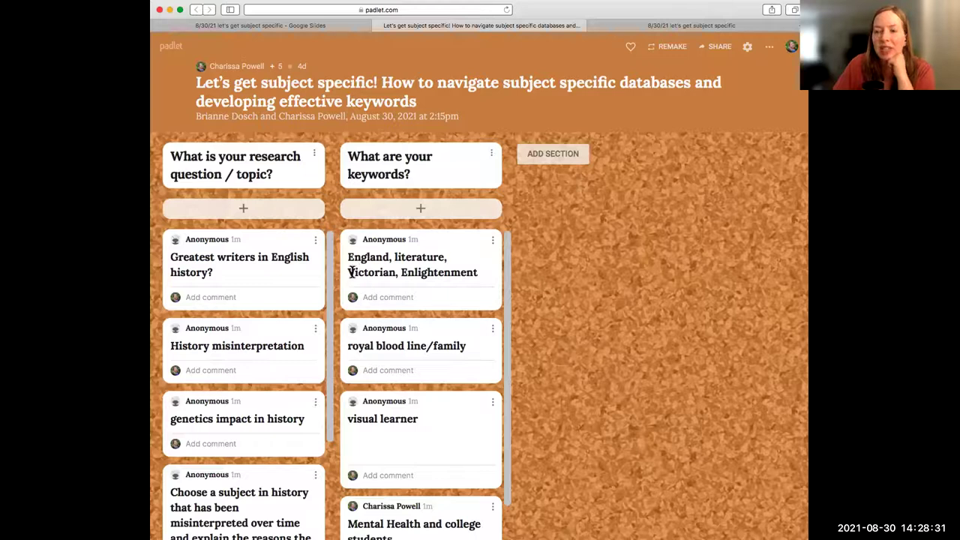
{"action": "scroll", "coordinate": [227, 382], "scroll_direction": "down", "scroll_amount": 3}
{"action": "scroll", "coordinate": [364, 368], "scroll_direction": "down", "scroll_amount": 1}
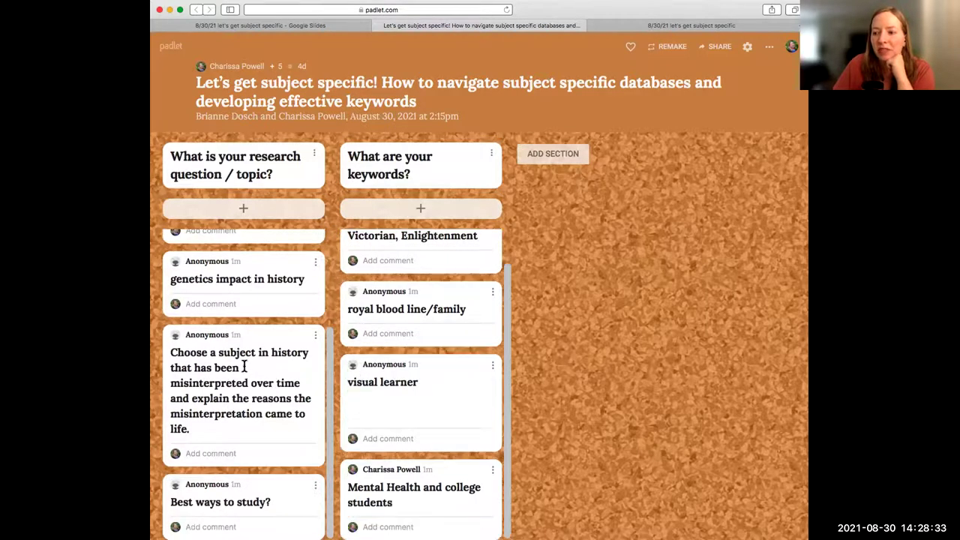
{"action": "scroll", "coordinate": [245, 368], "scroll_direction": "up", "scroll_amount": 3}
{"action": "scroll", "coordinate": [365, 380], "scroll_direction": "up", "scroll_amount": 1}
{"action": "scroll", "coordinate": [441, 359], "scroll_direction": "down", "scroll_amount": 1}
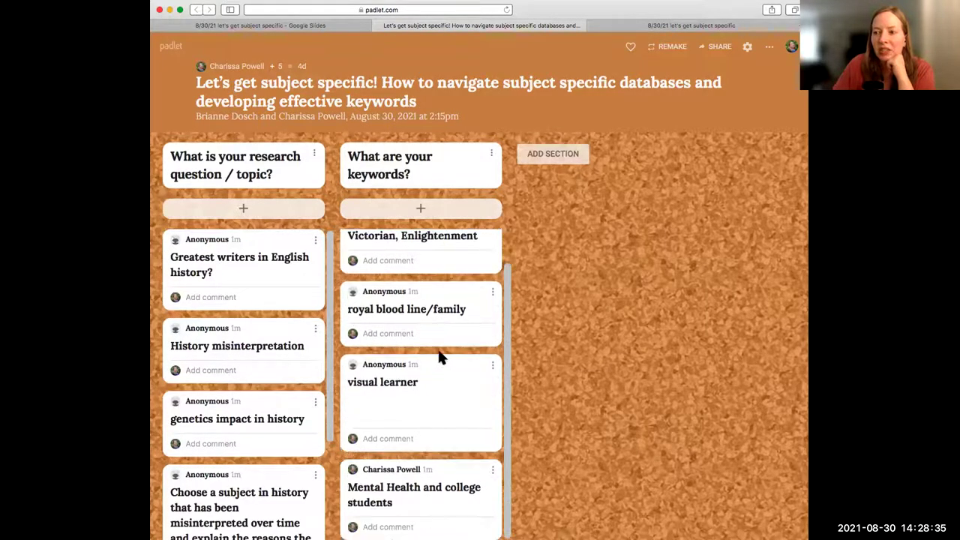
{"action": "scroll", "coordinate": [202, 347], "scroll_direction": "down", "scroll_amount": 3}
{"action": "scroll", "coordinate": [374, 374], "scroll_direction": "up", "scroll_amount": 1}
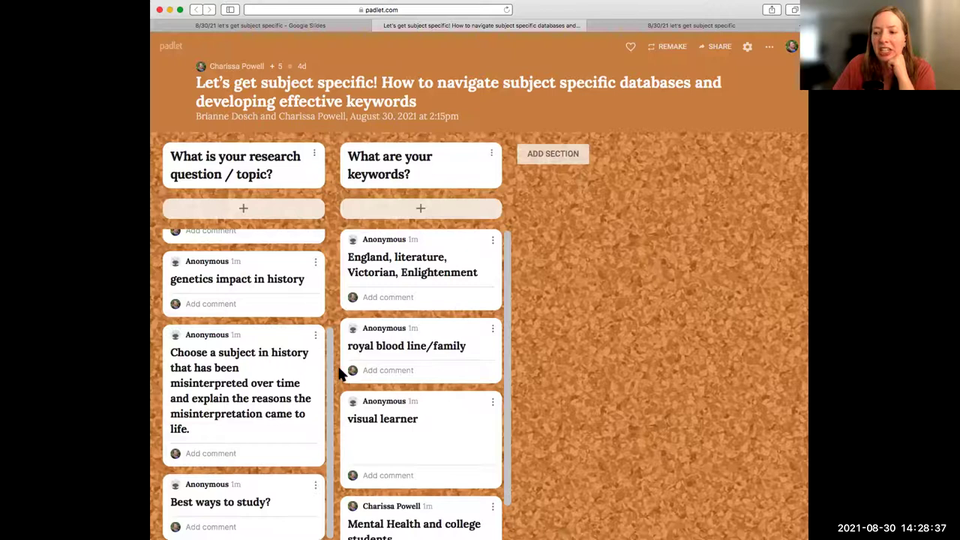
{"action": "scroll", "coordinate": [454, 426], "scroll_direction": "down", "scroll_amount": 1}
{"action": "scroll", "coordinate": [264, 394], "scroll_direction": "up", "scroll_amount": 3}
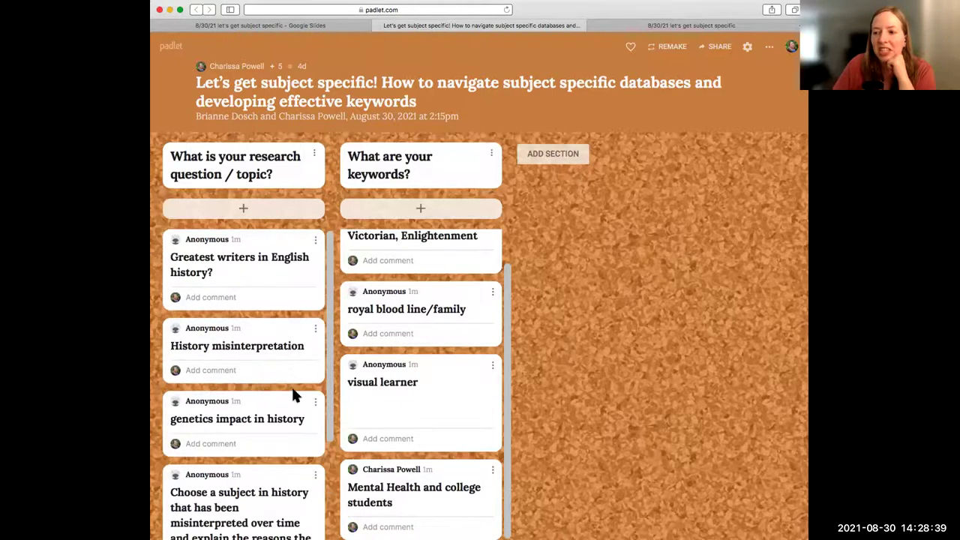
{"action": "scroll", "coordinate": [417, 398], "scroll_direction": "up", "scroll_amount": 1}
{"action": "scroll", "coordinate": [459, 397], "scroll_direction": "down", "scroll_amount": 1}
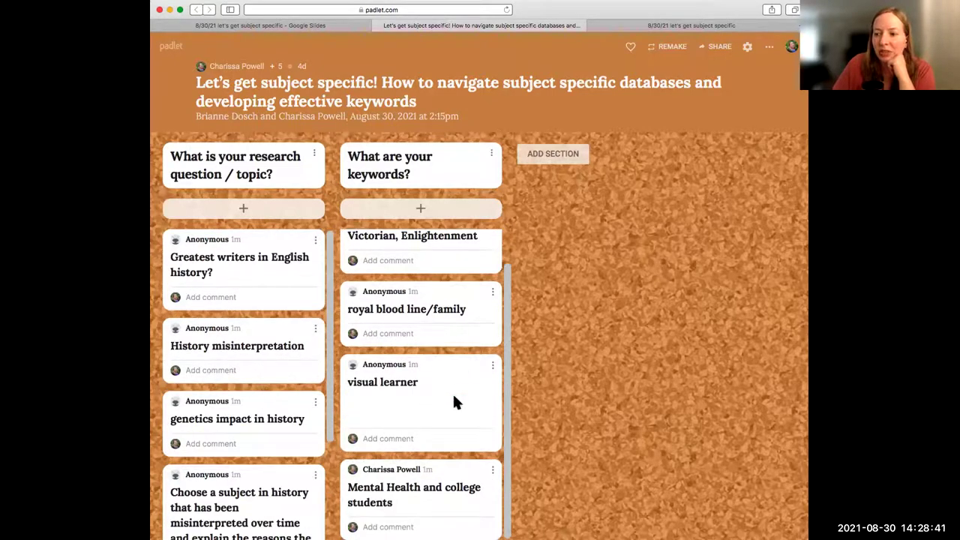
{"action": "scroll", "coordinate": [266, 416], "scroll_direction": "down", "scroll_amount": 3}
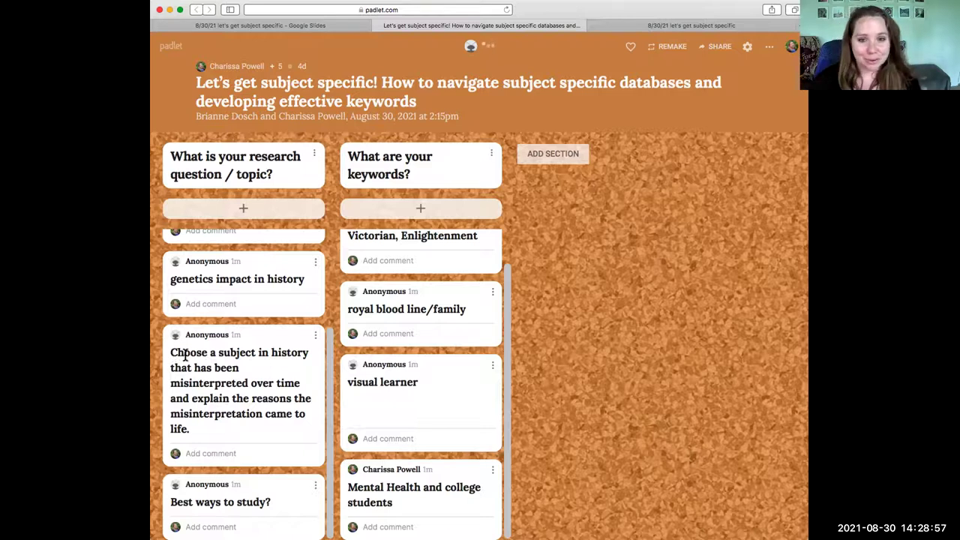
{"action": "left_click_drag", "start_coordinate": [172, 352], "coordinate": [180, 375]}
{"action": "scroll", "coordinate": [218, 421], "scroll_direction": "down", "scroll_amount": 2}
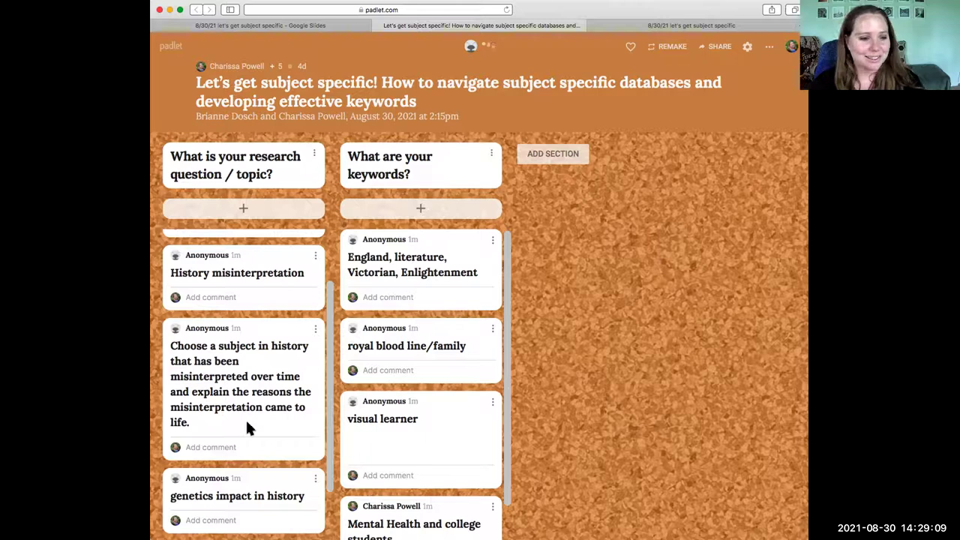
{"action": "scroll", "coordinate": [391, 401], "scroll_direction": "down", "scroll_amount": 1}
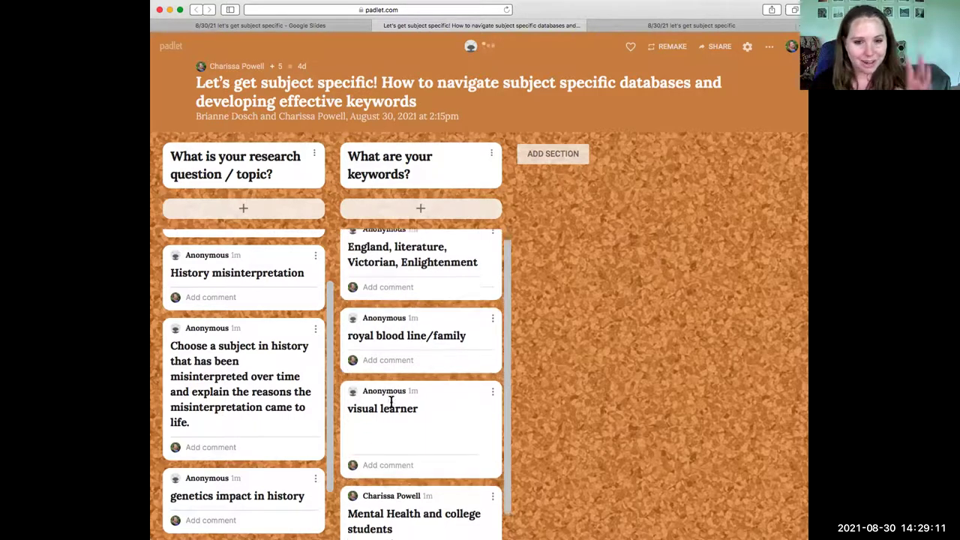
{"action": "scroll", "coordinate": [391, 401], "scroll_direction": "up", "scroll_amount": 1}
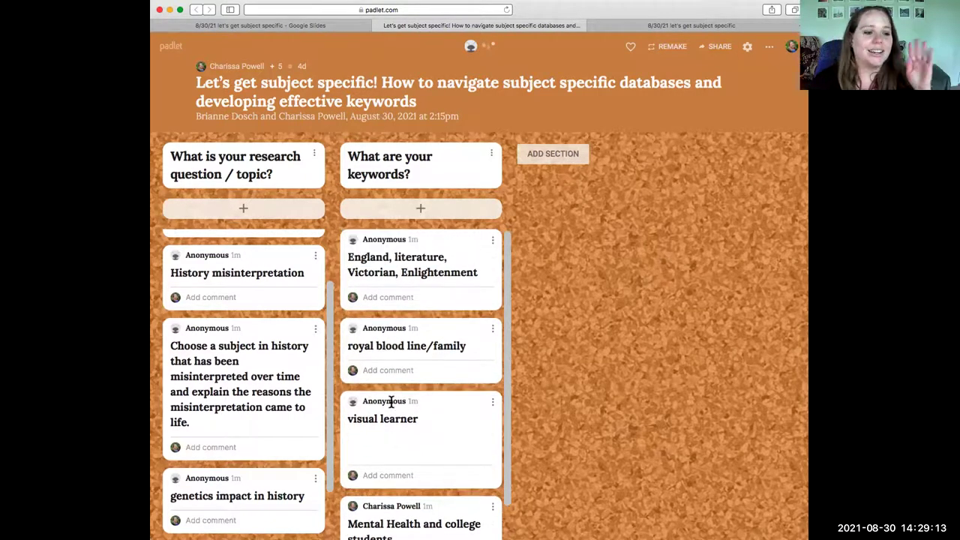
{"action": "scroll", "coordinate": [391, 402], "scroll_direction": "down", "scroll_amount": 2}
{"action": "scroll", "coordinate": [278, 405], "scroll_direction": "down", "scroll_amount": 3}
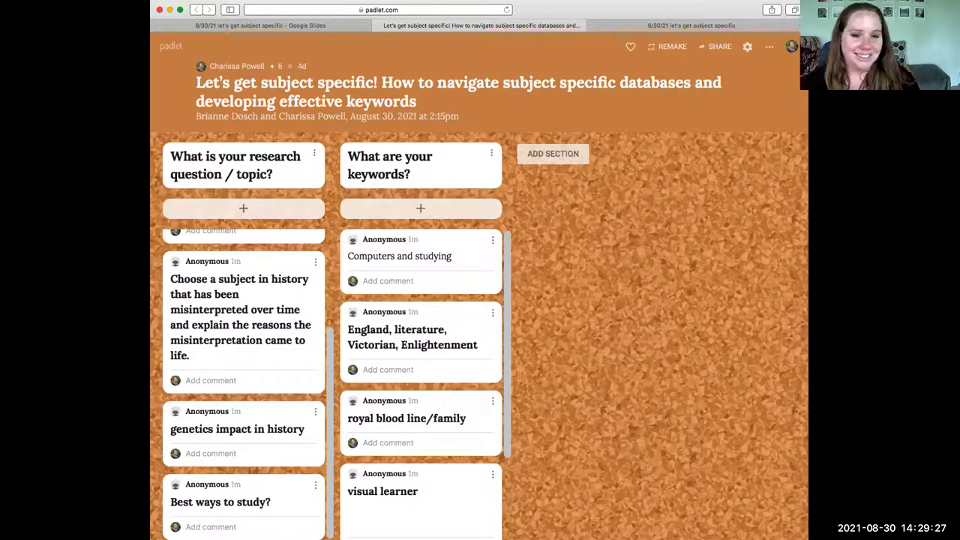
{"action": "scroll", "coordinate": [283, 376], "scroll_direction": "up", "scroll_amount": 3}
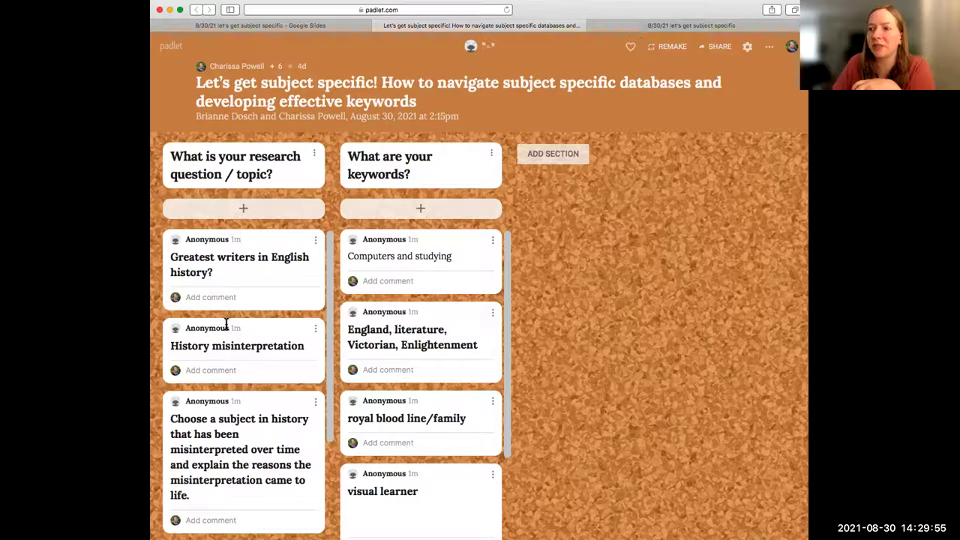
Step: Return to the slide presentation and advance past the "Let's practice!" slide
{"action": "left_click", "coordinate": [688, 27]}
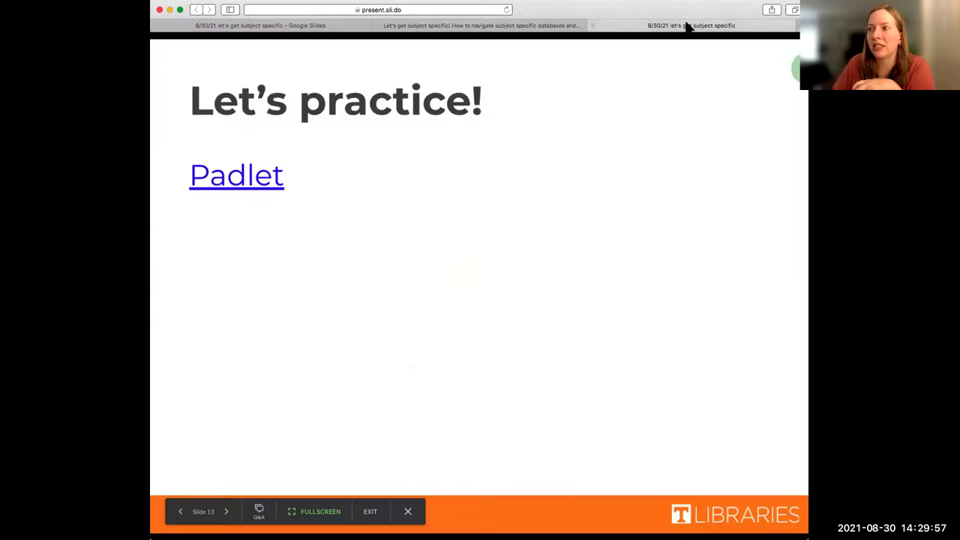
{"action": "key", "text": "Right"}
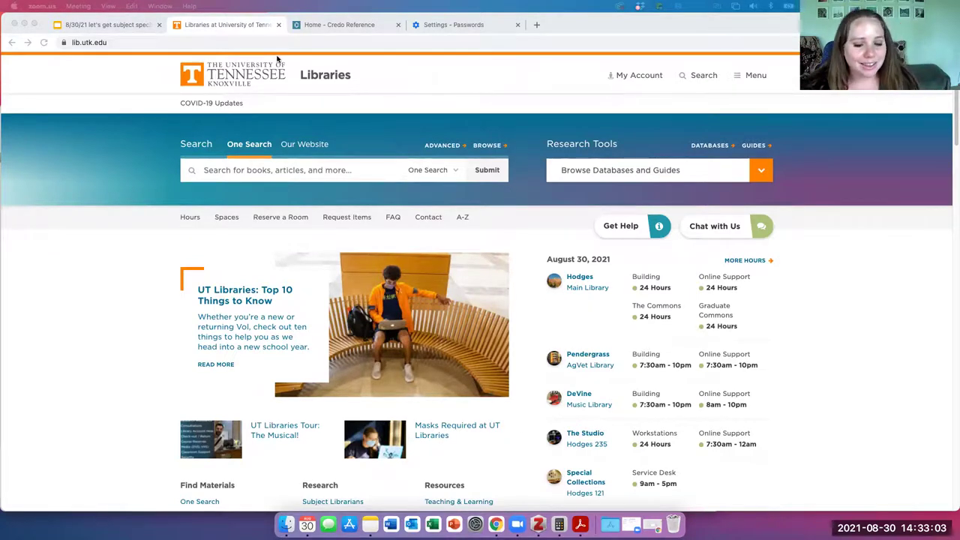
Step: Search One Search on the UT Libraries homepage for "mental health AND college students" and skim the results
{"action": "left_click", "coordinate": [127, 43]}
{"action": "left_click", "coordinate": [138, 43]}
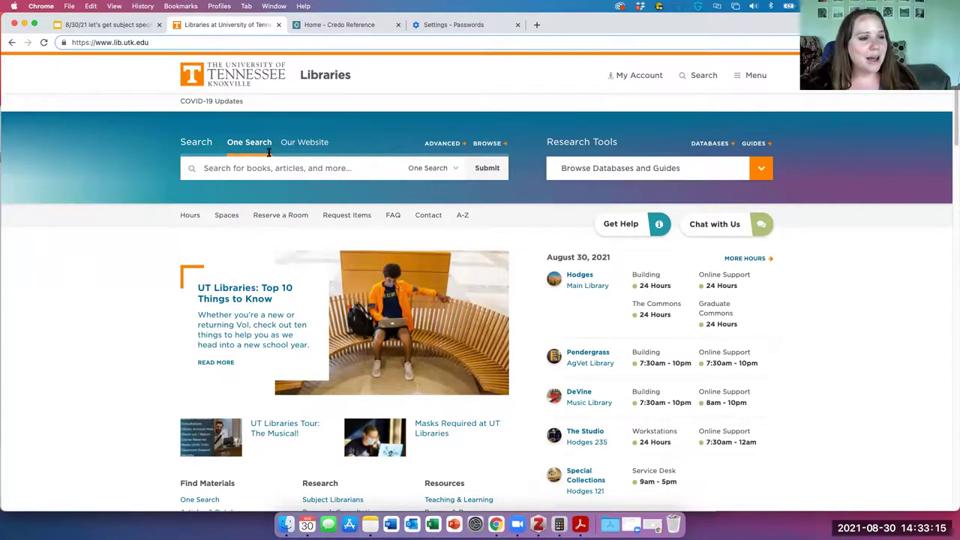
{"action": "left_click", "coordinate": [303, 168]}
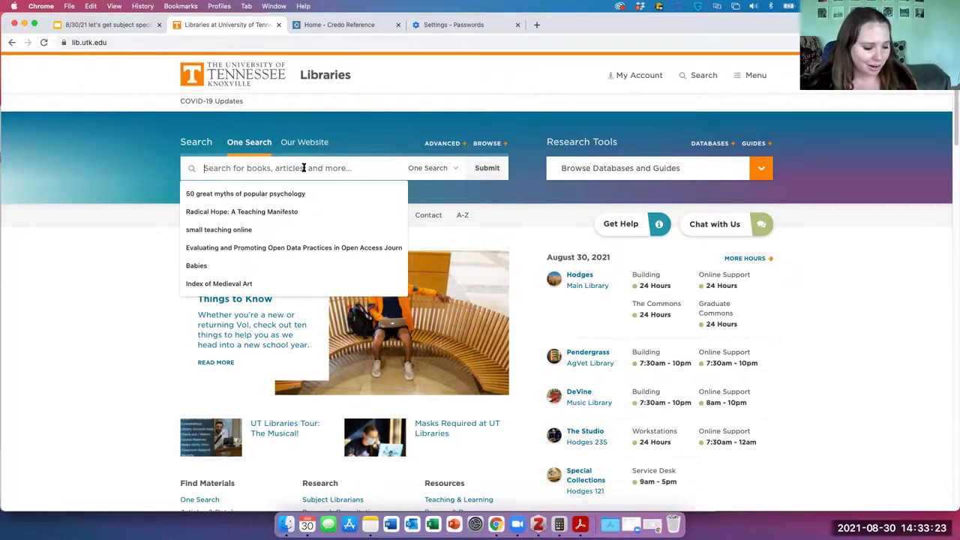
{"action": "type", "text": "menta"}
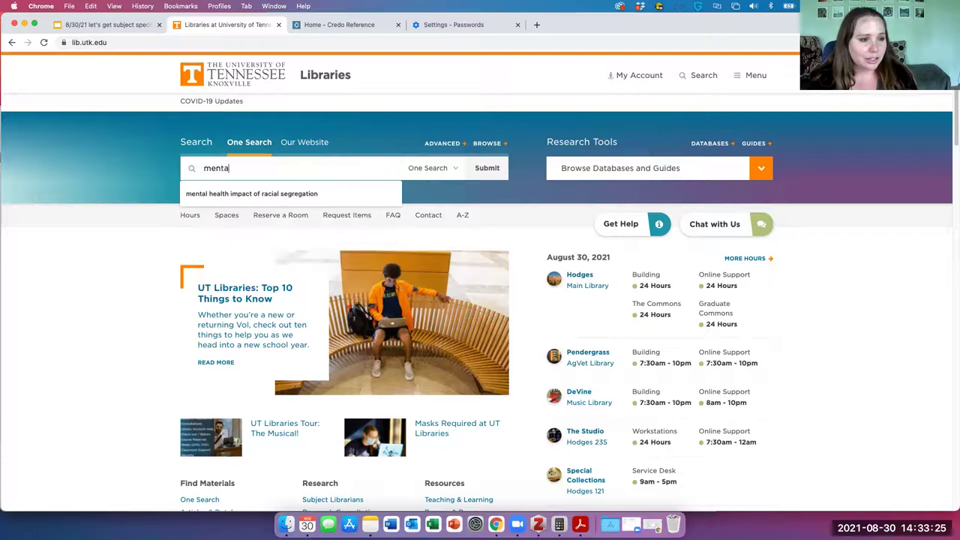
{"action": "type", "text": "l health "}
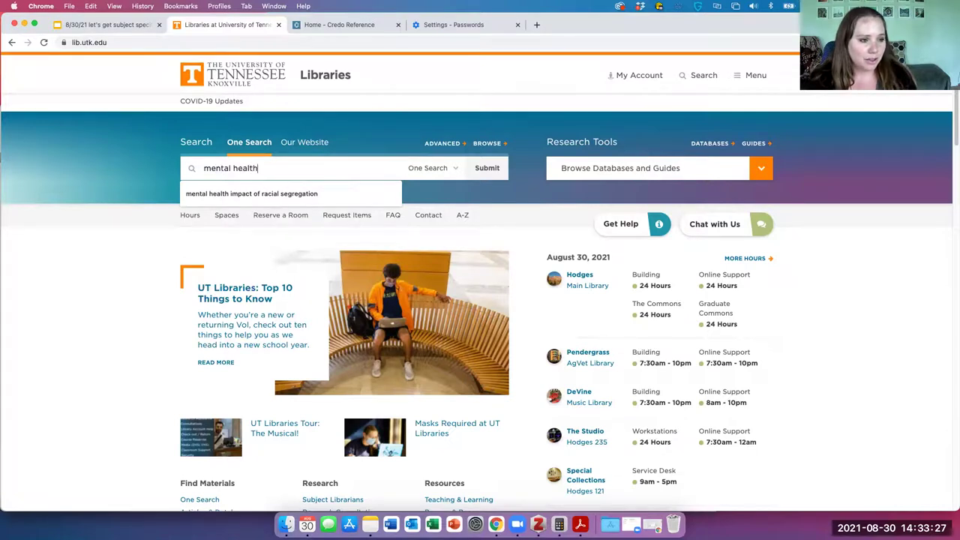
{"action": "type", "text": "AND college student"}
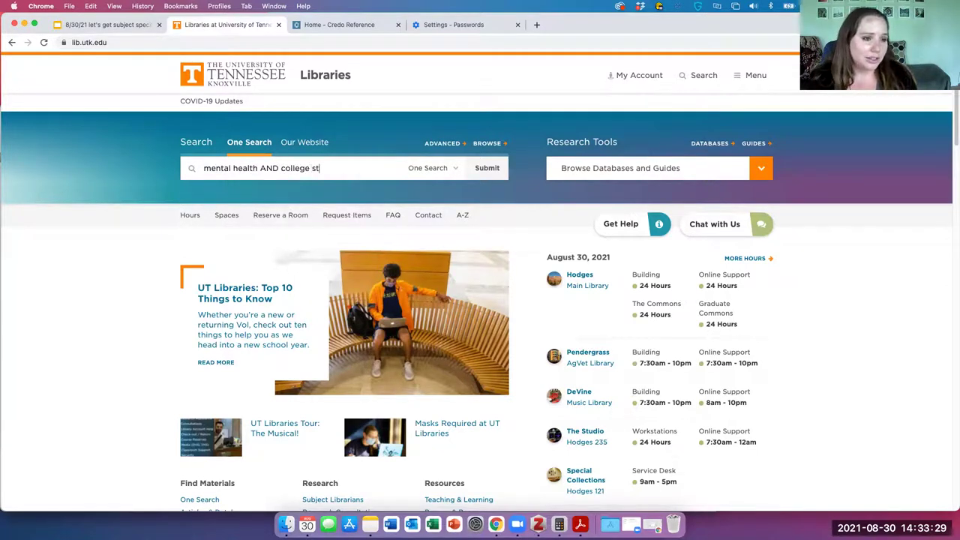
{"action": "type", "text": "s"}
{"action": "left_click", "coordinate": [493, 177]}
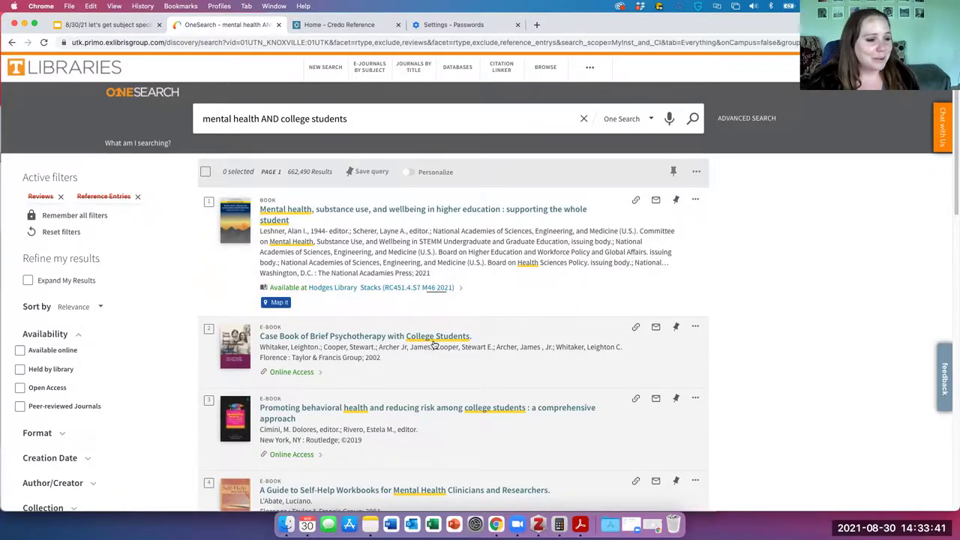
{"action": "scroll", "coordinate": [439, 344], "scroll_direction": "down", "scroll_amount": 5}
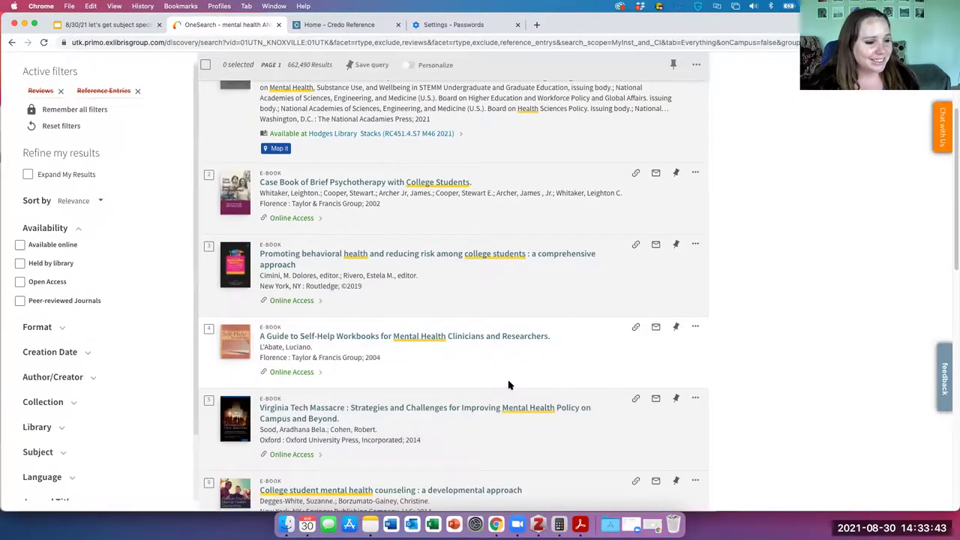
{"action": "scroll", "coordinate": [510, 383], "scroll_direction": "up", "scroll_amount": 5}
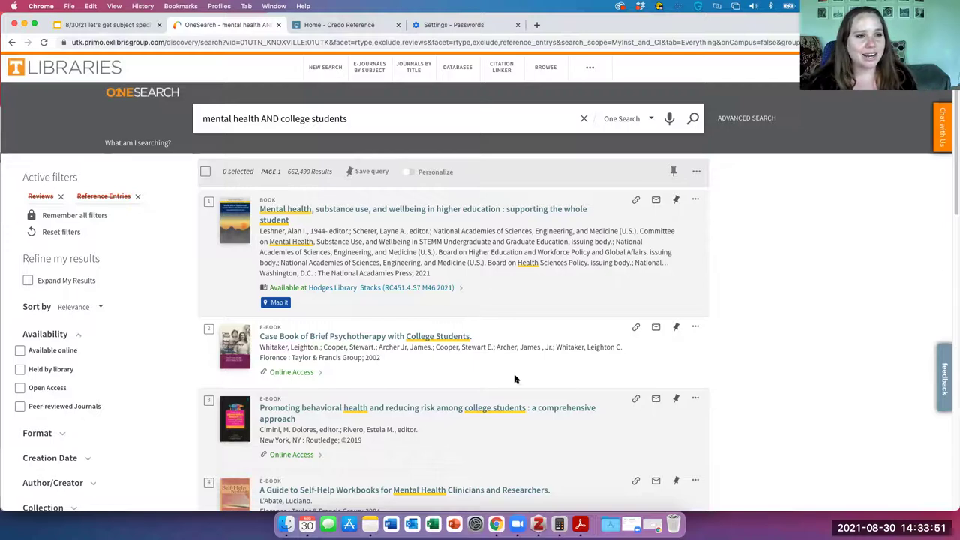
Step: Close the password settings page and search Google for "types of mental health problems"
{"action": "left_click", "coordinate": [519, 24]}
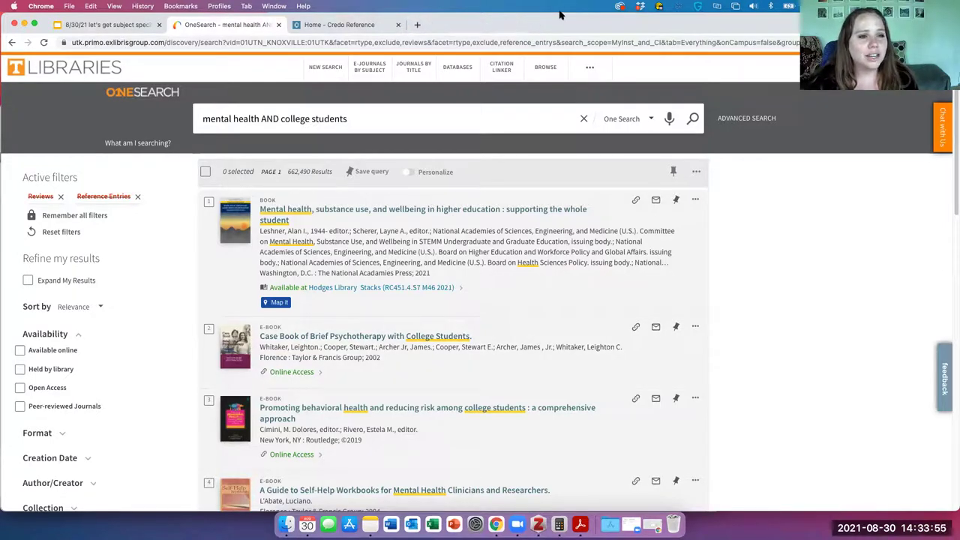
{"action": "left_click", "coordinate": [417, 26]}
{"action": "type", "text": "types of mental health problems"}
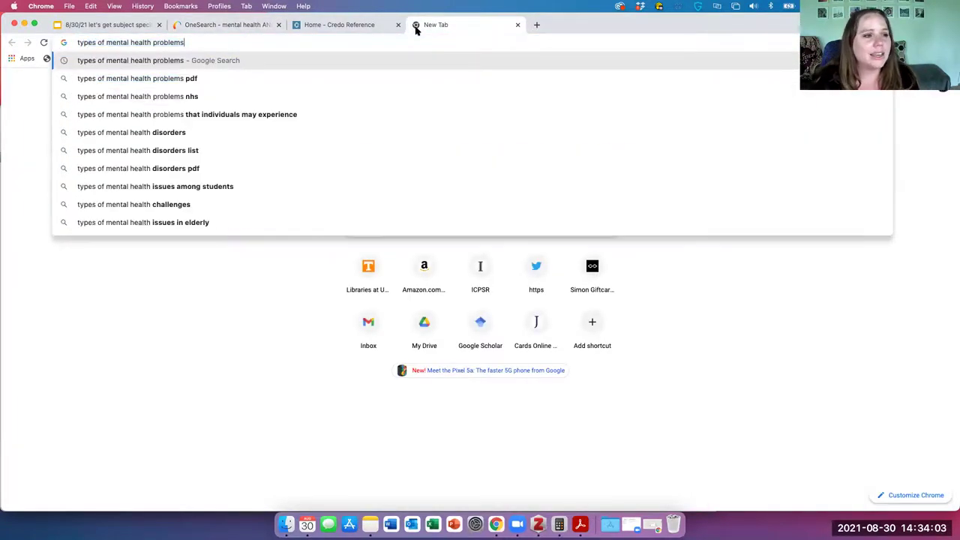
{"action": "key", "text": "Return"}
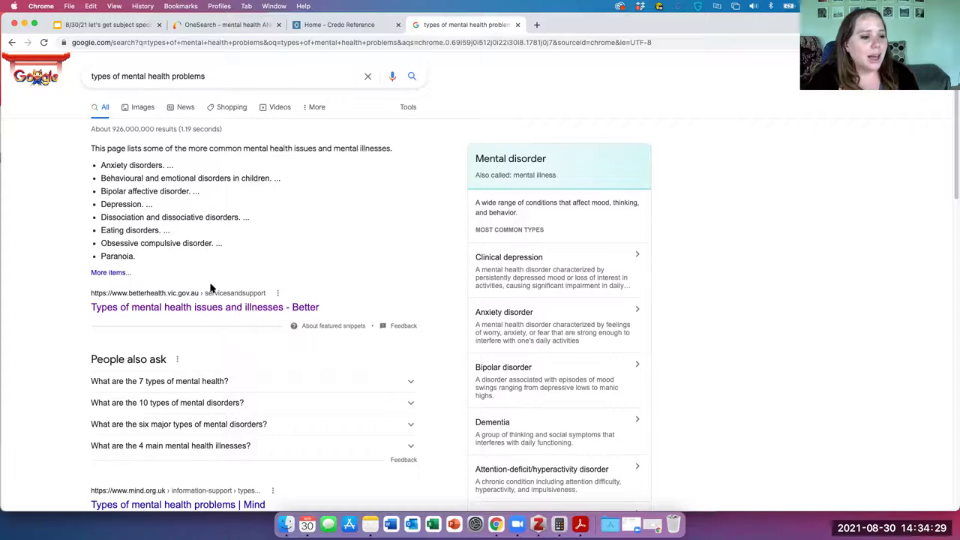
Step: Open the Better Health article on types of mental health issues and illnesses and examine its list of specific disorders
{"action": "left_click", "coordinate": [206, 314]}
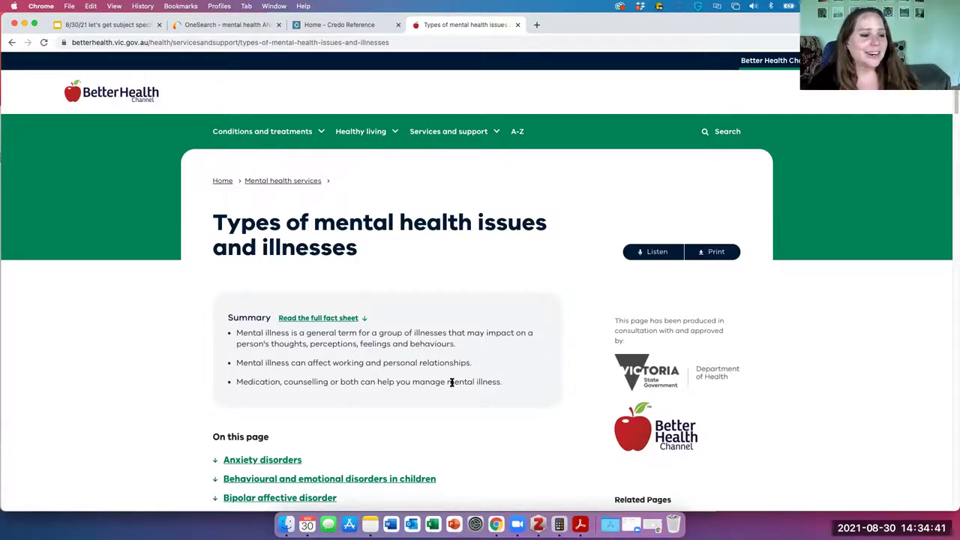
{"action": "scroll", "coordinate": [547, 369], "scroll_direction": "down", "scroll_amount": 3}
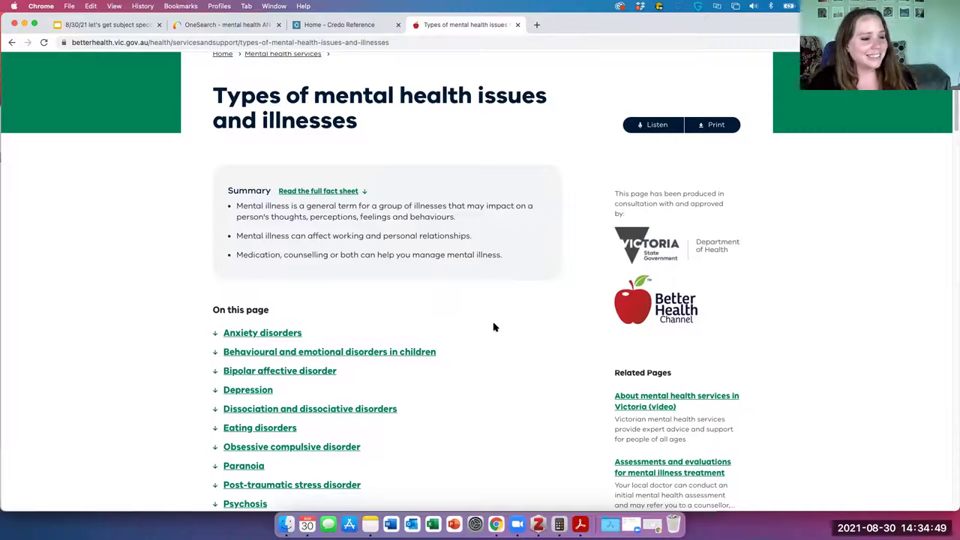
{"action": "scroll", "coordinate": [497, 328], "scroll_direction": "down", "scroll_amount": 1}
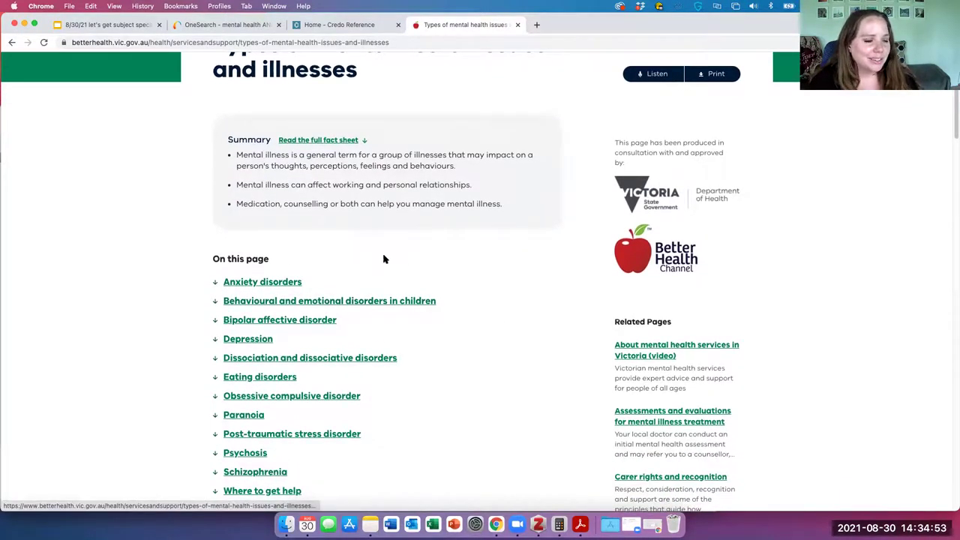
{"action": "scroll", "coordinate": [467, 320], "scroll_direction": "down", "scroll_amount": 1}
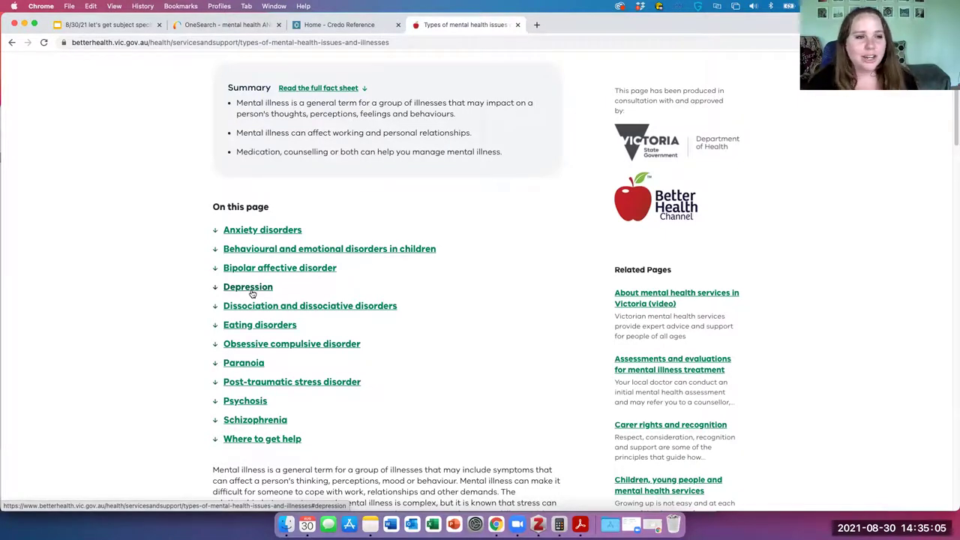
Step: Return to the OneSearch results, replace "mental health" with "depression" in the query, and run "depression AND college students" in One Search
{"action": "left_click", "coordinate": [225, 25]}
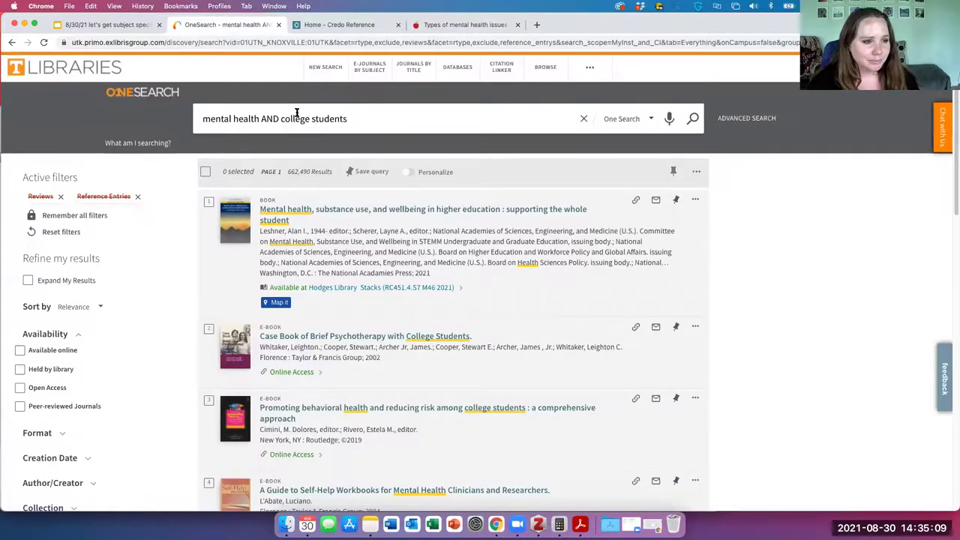
{"action": "left_click_drag", "start_coordinate": [258, 119], "coordinate": [204, 118]}
{"action": "type", "text": "depression"}
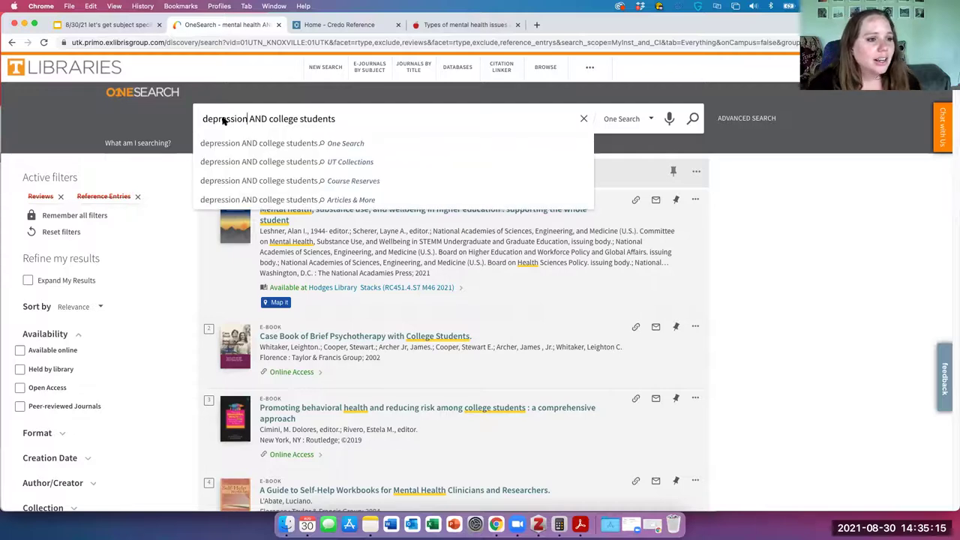
{"action": "left_click", "coordinate": [265, 143]}
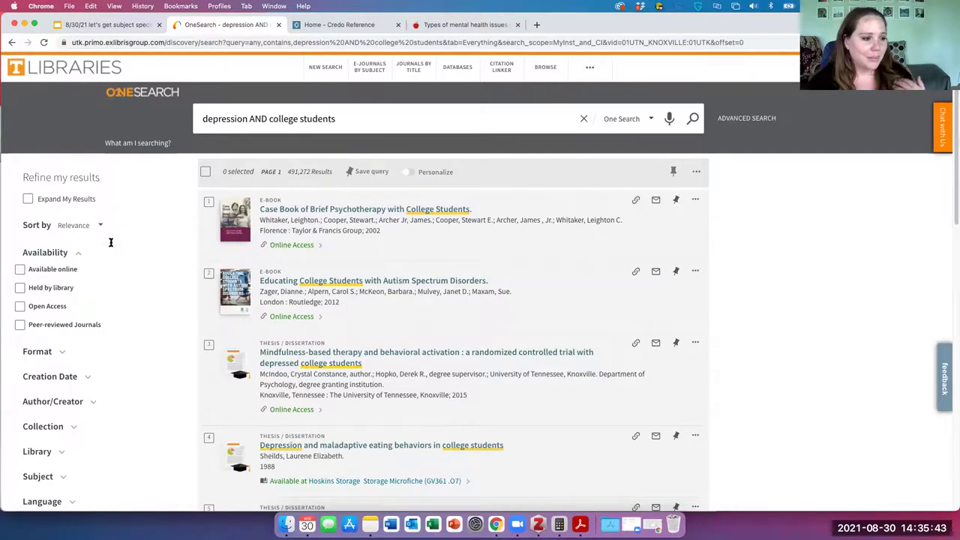
Step: Expand the format filters and limit the depression results to peer-reviewed journals
{"action": "left_click", "coordinate": [64, 354]}
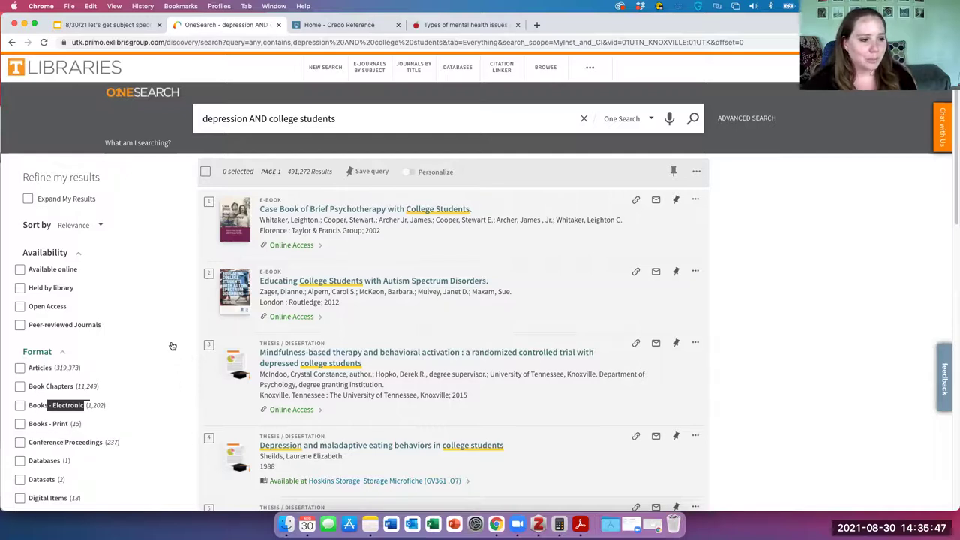
{"action": "left_click", "coordinate": [19, 325]}
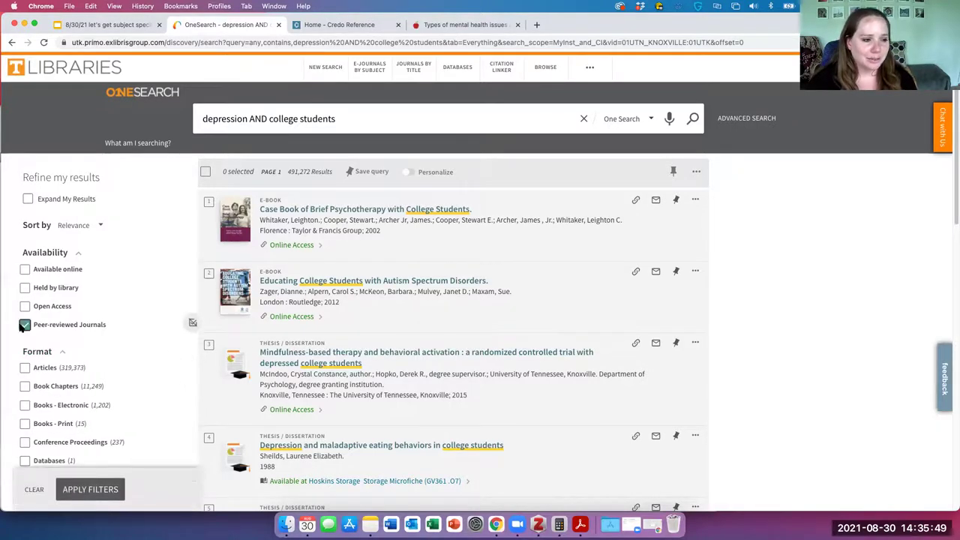
{"action": "left_click", "coordinate": [109, 493]}
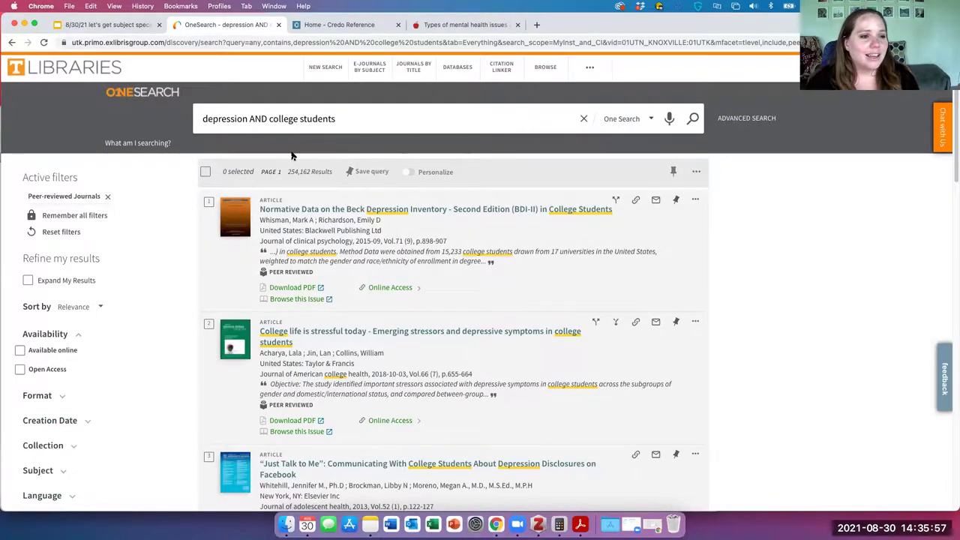
Step: Switch to Credo Reference and search for the suggested topic "Mental health"
{"action": "left_click", "coordinate": [358, 26]}
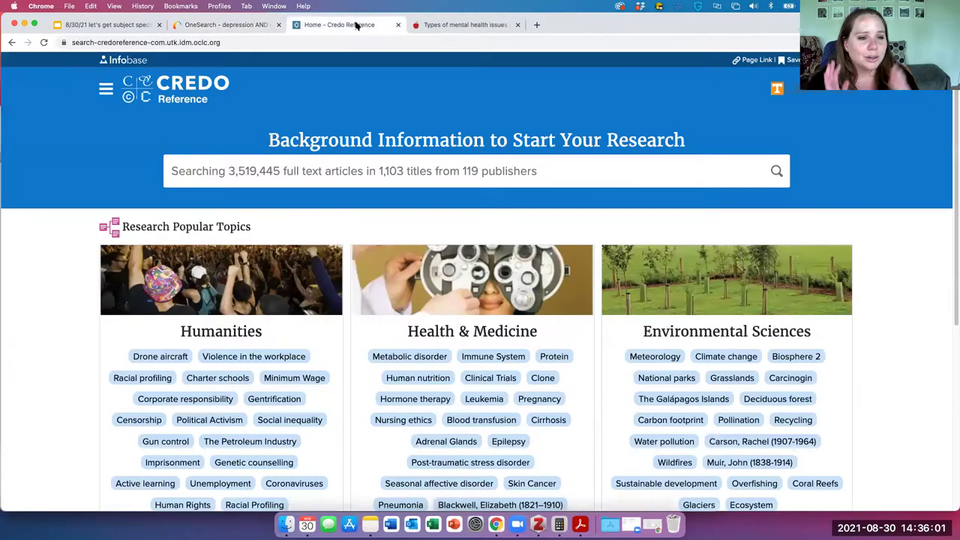
{"action": "left_click", "coordinate": [355, 163]}
{"action": "type", "text": "mental"}
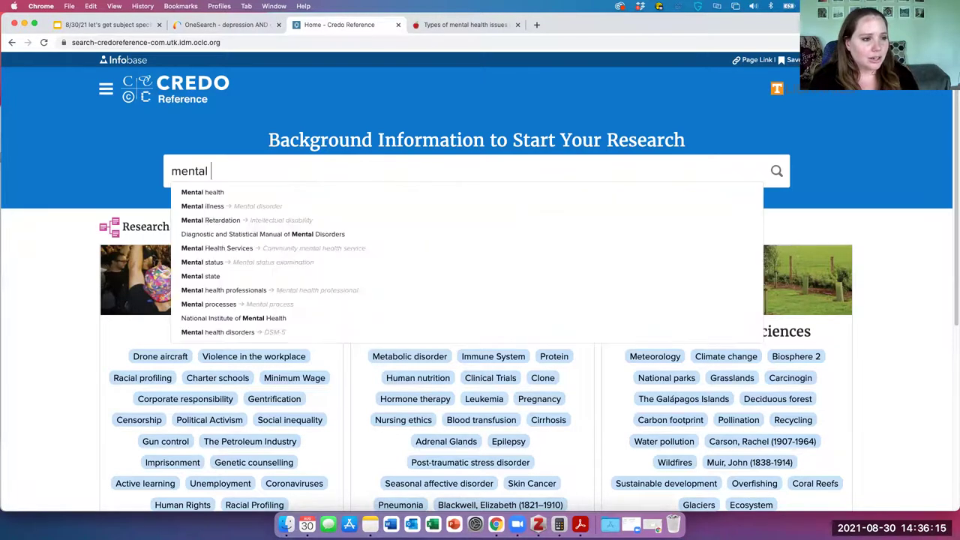
{"action": "left_click", "coordinate": [274, 190]}
{"action": "left_click", "coordinate": [778, 172]}
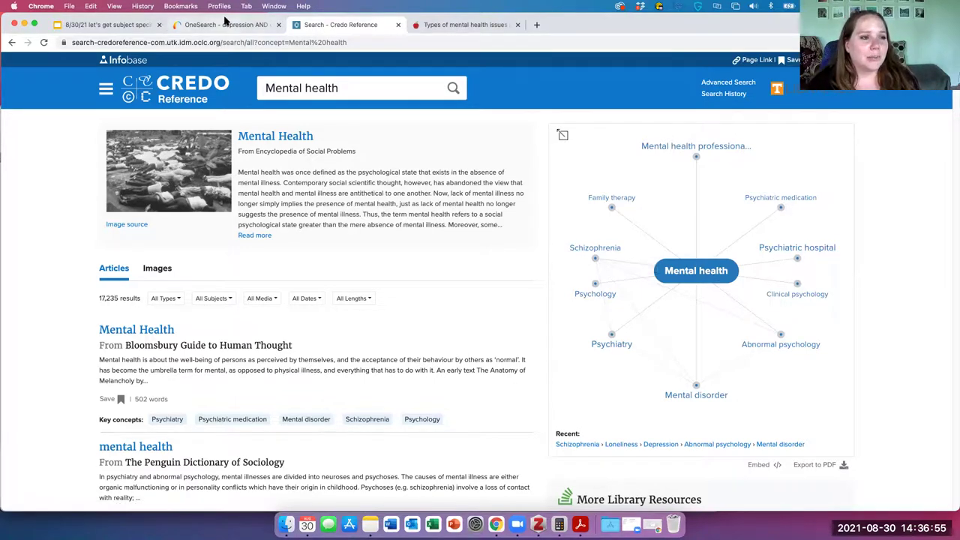
Step: Return to the UT Libraries homepage and open the Articles & Databases listing by subject
{"action": "left_click", "coordinate": [258, 25]}
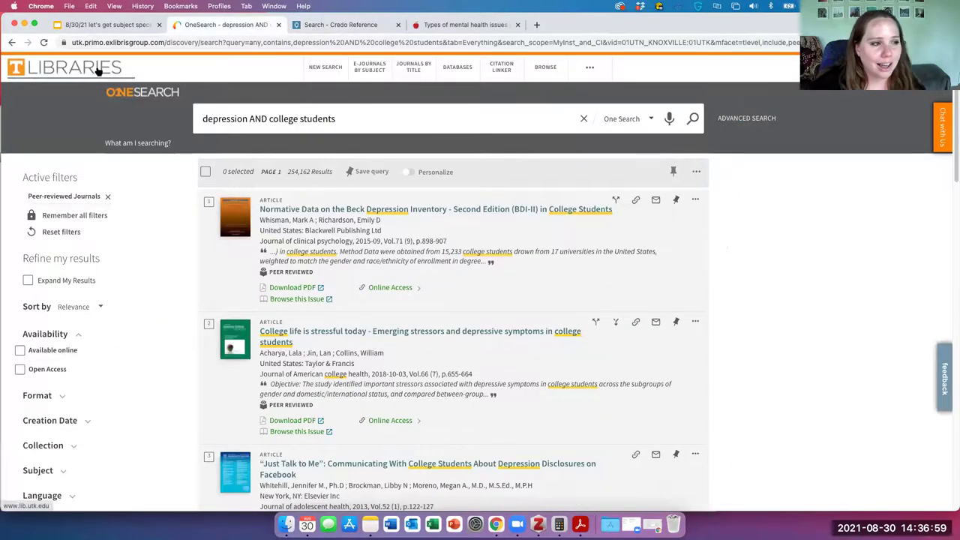
{"action": "left_click", "coordinate": [98, 69]}
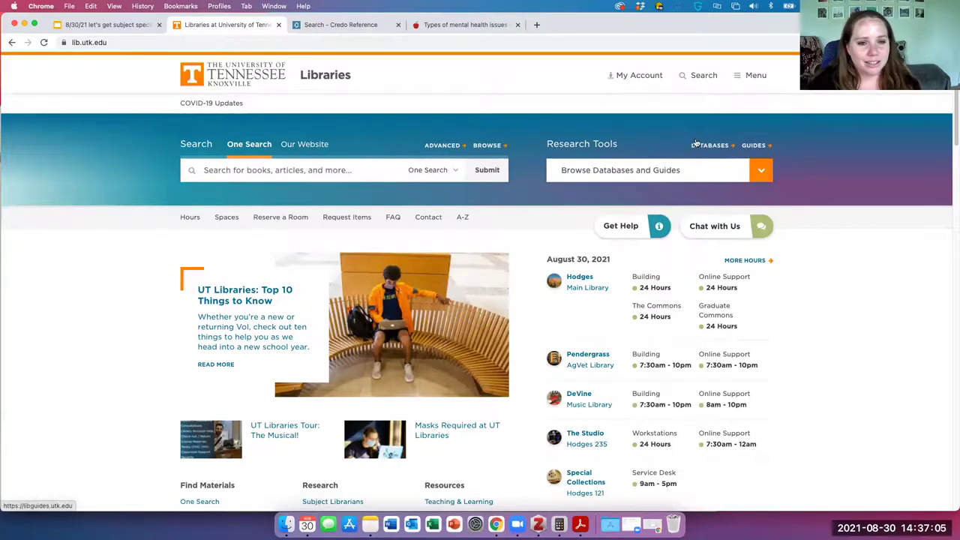
{"action": "left_click", "coordinate": [724, 147]}
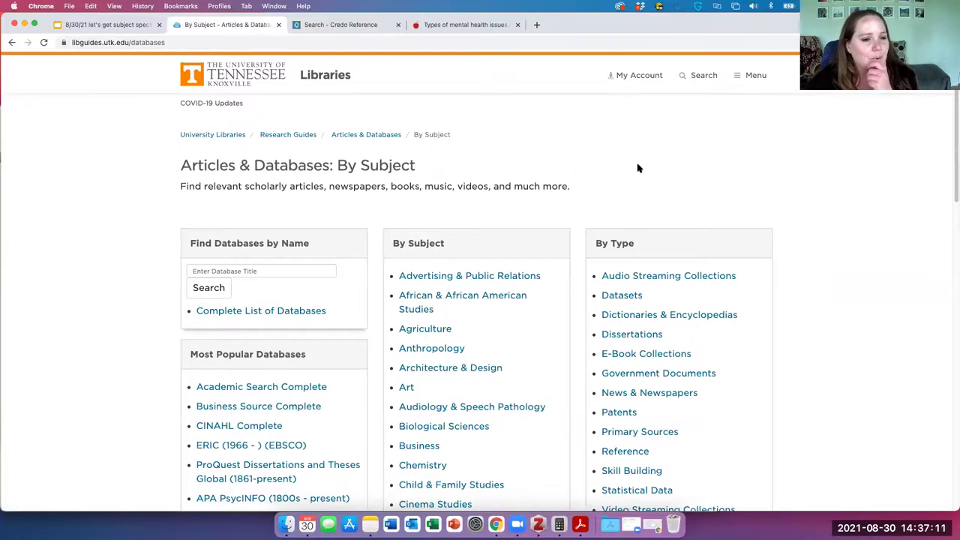
Step: Look through the subject list and open the Psychology databases page
{"action": "scroll", "coordinate": [592, 179], "scroll_direction": "down", "scroll_amount": 2}
{"action": "scroll", "coordinate": [593, 179], "scroll_direction": "down", "scroll_amount": 2}
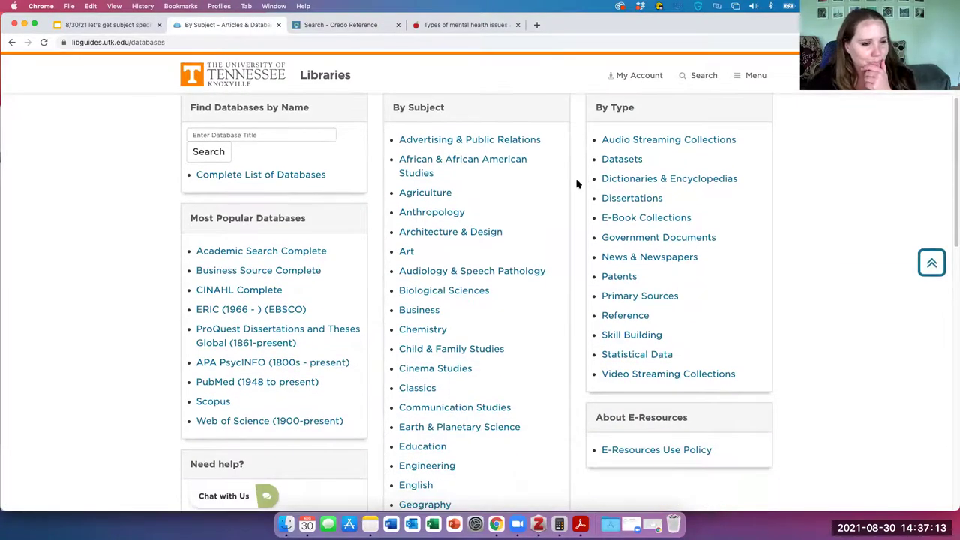
{"action": "scroll", "coordinate": [567, 184], "scroll_direction": "up", "scroll_amount": 2}
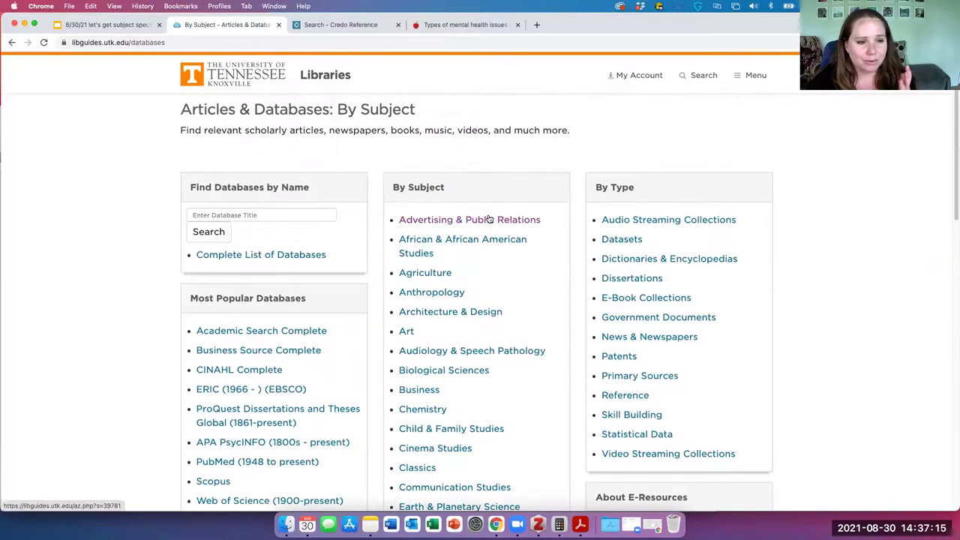
{"action": "scroll", "coordinate": [503, 242], "scroll_direction": "down", "scroll_amount": 3}
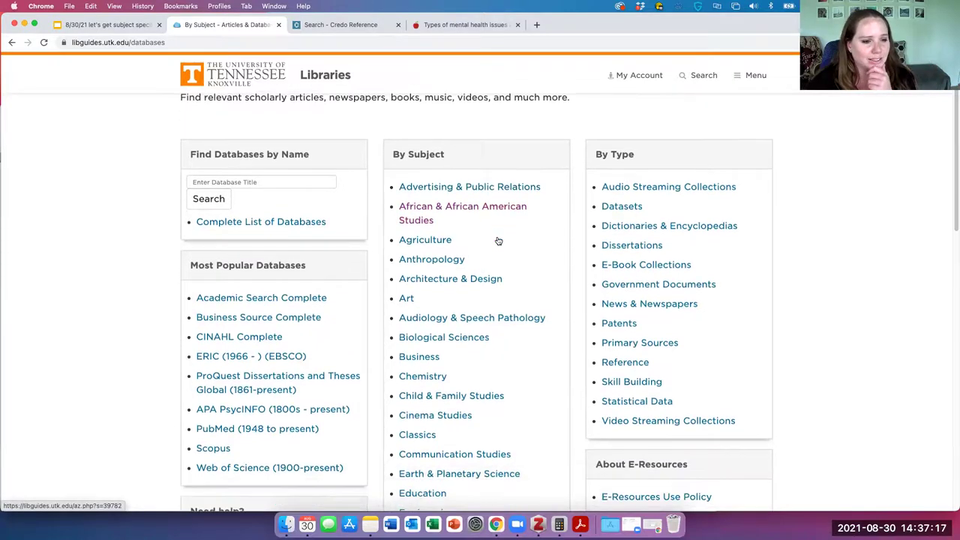
{"action": "scroll", "coordinate": [502, 242], "scroll_direction": "down", "scroll_amount": 10}
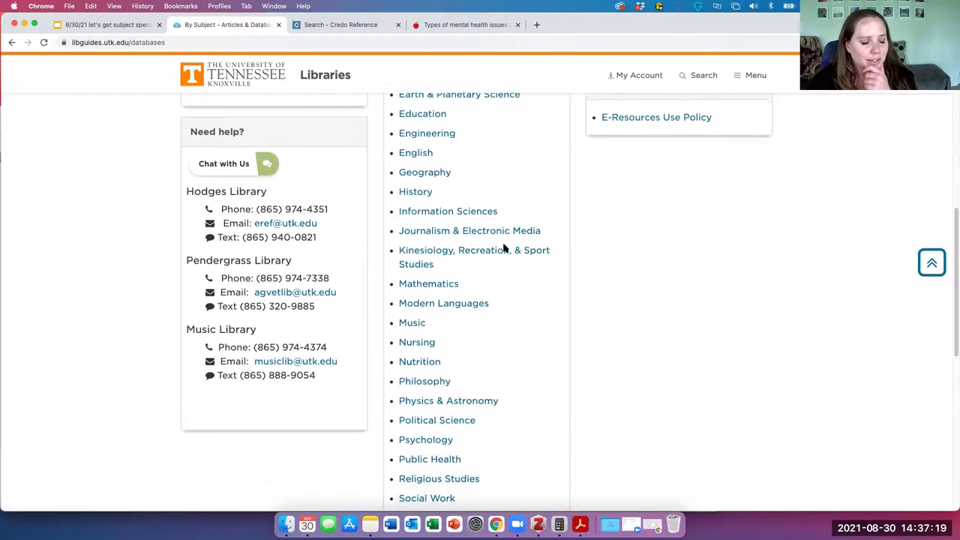
{"action": "left_click", "coordinate": [423, 367]}
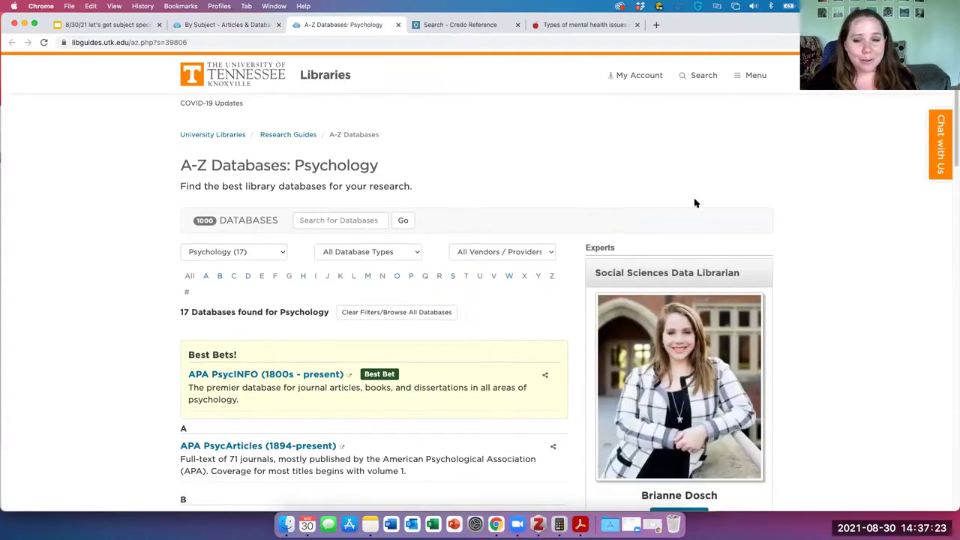
Step: Open APA PsycInfo from the Psychology databases and run an advanced search for "depression" AND "college students"
{"action": "scroll", "coordinate": [741, 214], "scroll_direction": "down", "scroll_amount": 4}
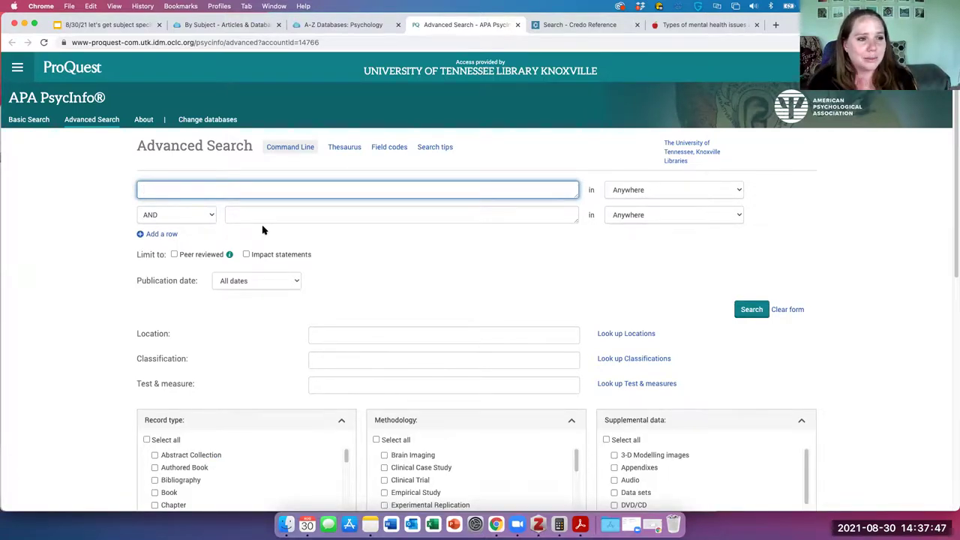
{"action": "type", "text": "depression"}
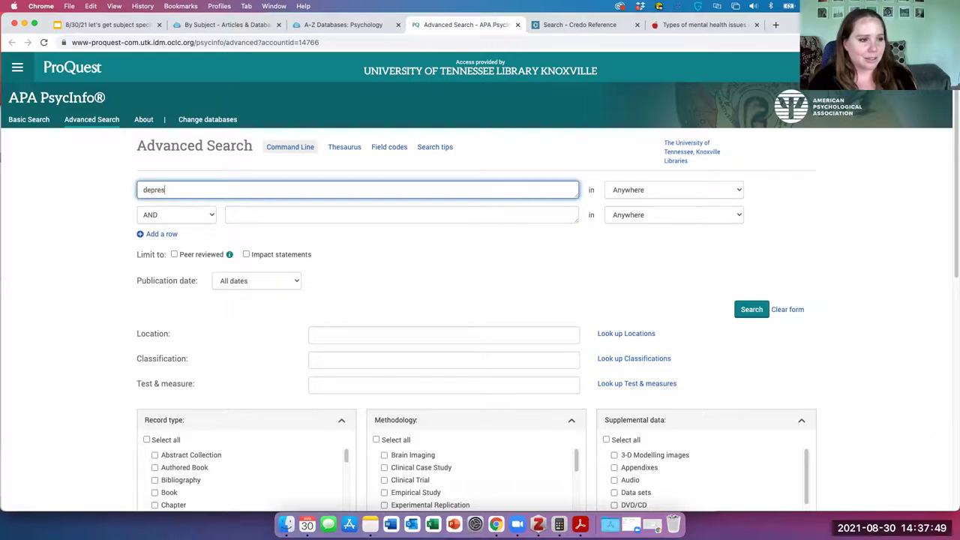
{"action": "left_click", "coordinate": [284, 213]}
{"action": "type", "text": "colleges"}
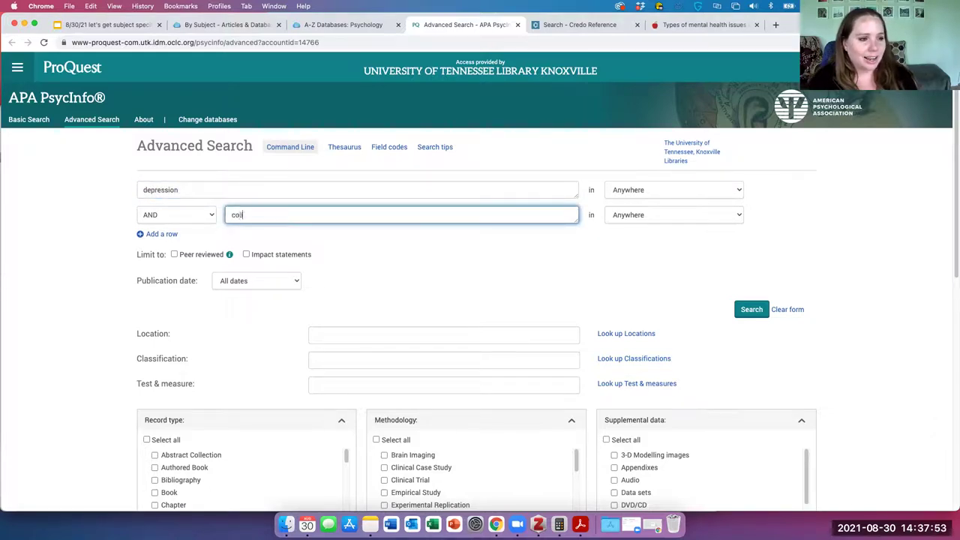
{"action": "type", "text": "students"}
{"action": "left_click", "coordinate": [753, 310]}
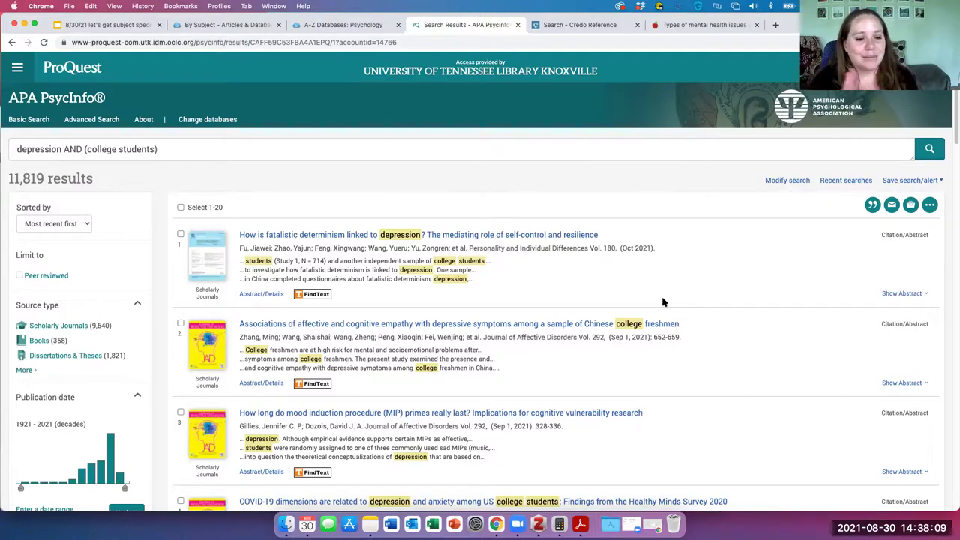
Step: Browse the search results and open the record "COVID-19 dimensions are related to depression and anxiety among US college students"
{"action": "scroll", "coordinate": [663, 303], "scroll_direction": "down", "scroll_amount": 1}
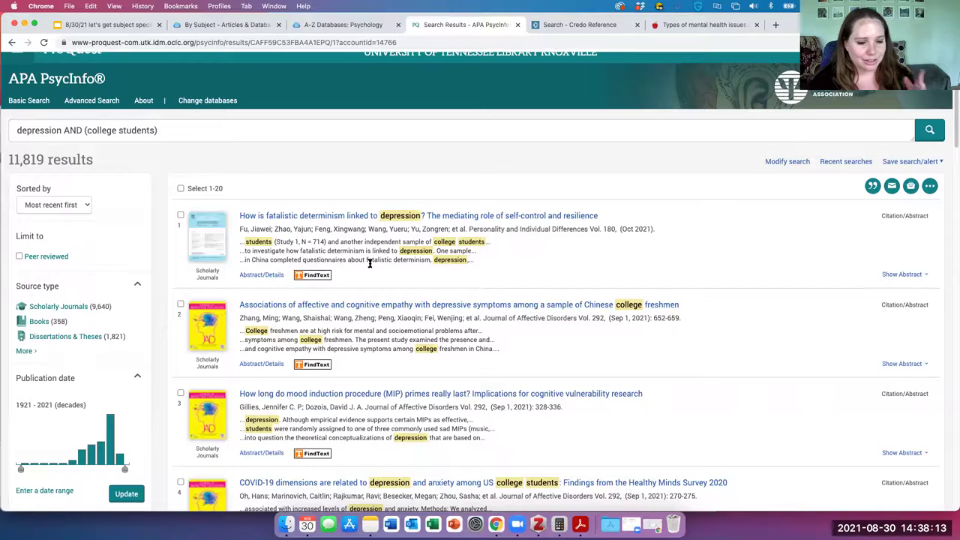
{"action": "scroll", "coordinate": [369, 263], "scroll_direction": "down", "scroll_amount": 5}
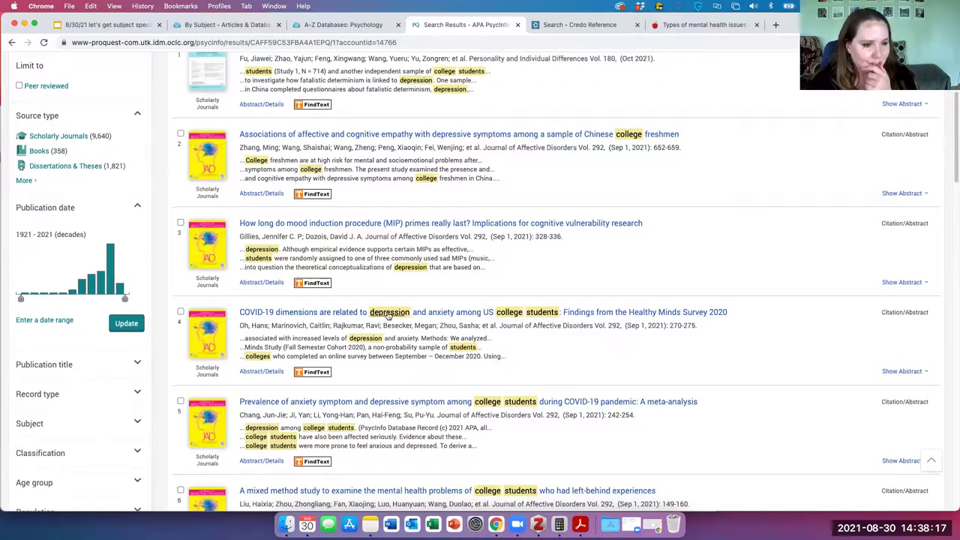
{"action": "left_click", "coordinate": [444, 318]}
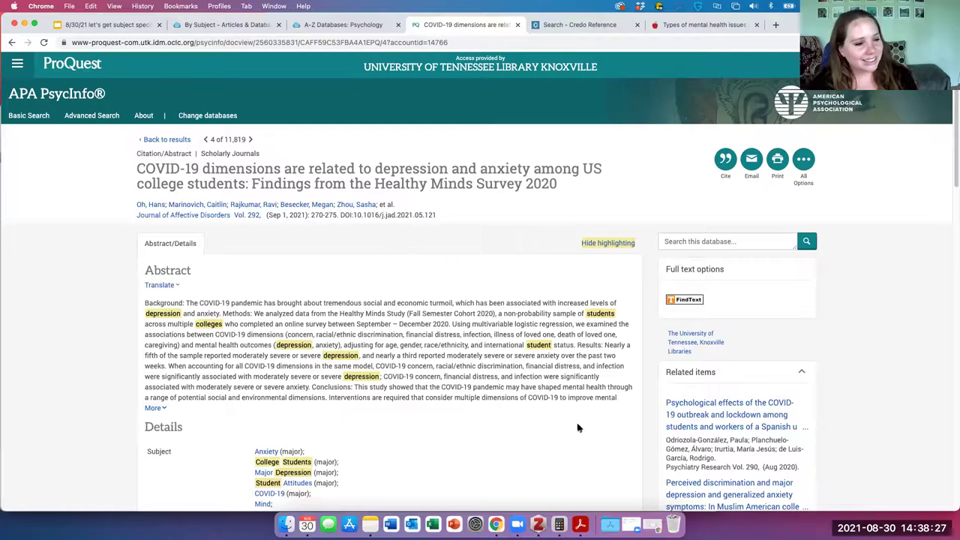
Step: Review the article's abstract and subject details, and open its full text on ScienceDirect through FindText's article link
{"action": "scroll", "coordinate": [521, 380], "scroll_direction": "down", "scroll_amount": 5}
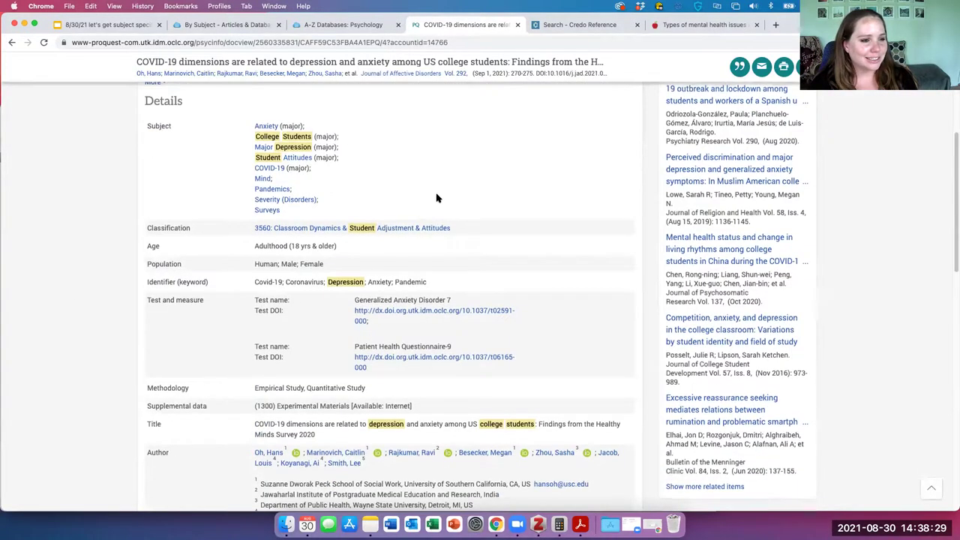
{"action": "scroll", "coordinate": [437, 198], "scroll_direction": "up", "scroll_amount": 5}
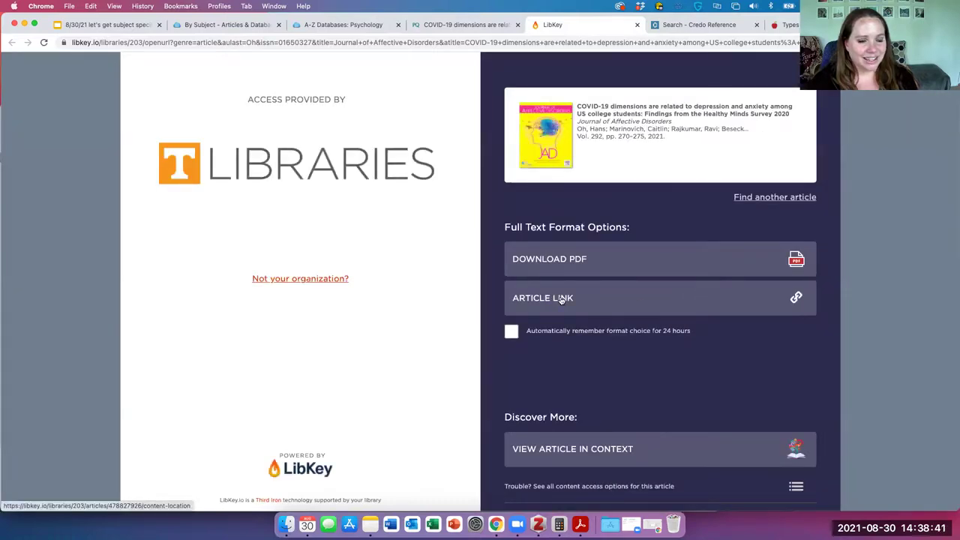
{"action": "left_click", "coordinate": [561, 299]}
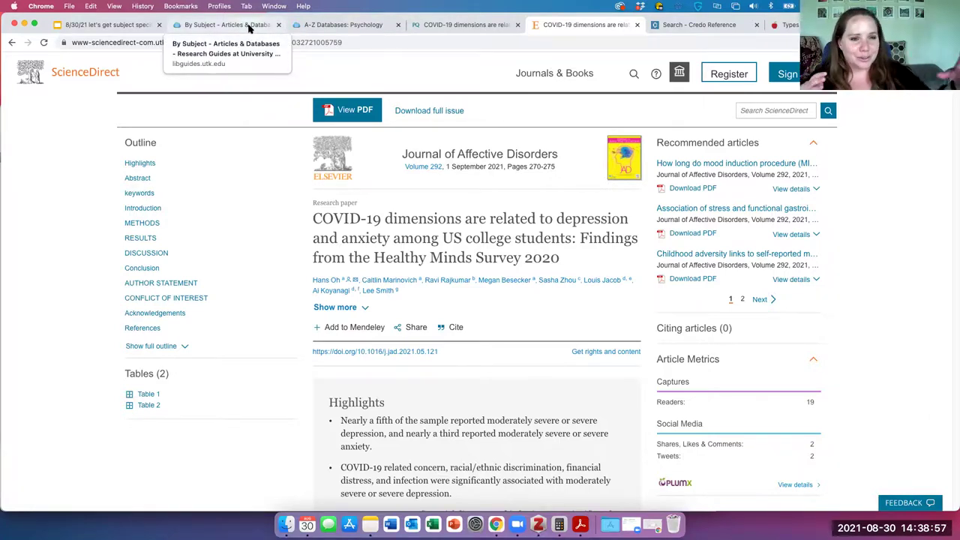
Step: Go back to the UT Libraries homepage at lib.utk.edu and open the Databases listing by subject
{"action": "left_click", "coordinate": [250, 28]}
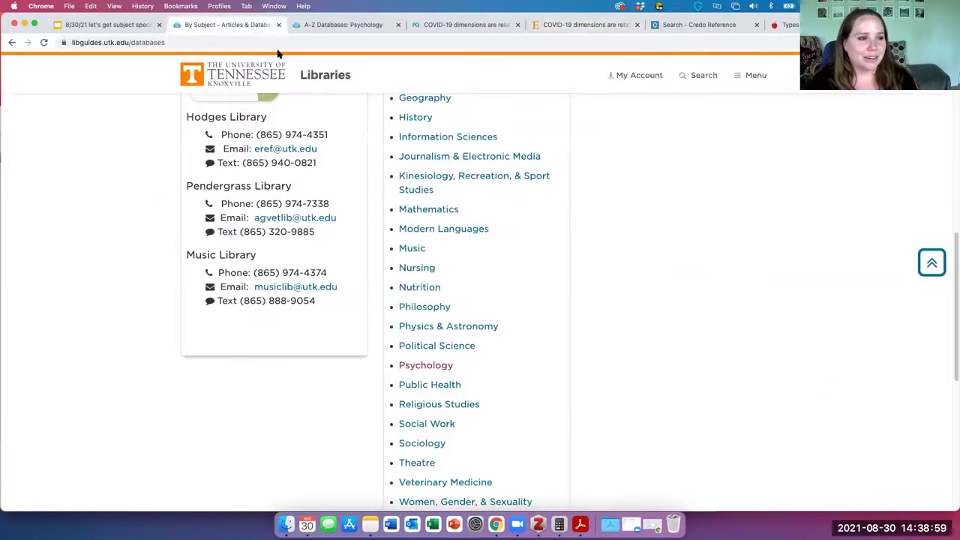
{"action": "left_click", "coordinate": [306, 43]}
{"action": "type", "text": "lib.utk.edu"}
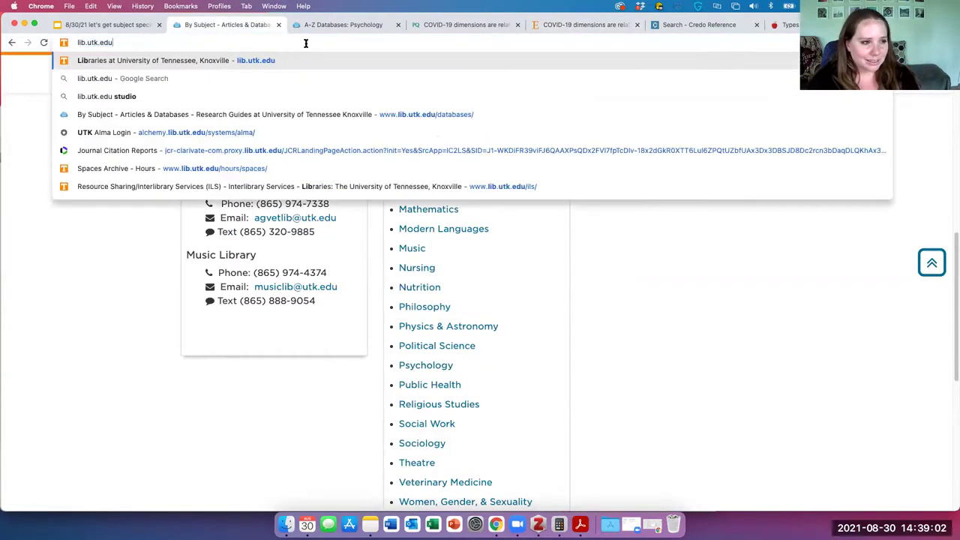
{"action": "key", "text": "Return"}
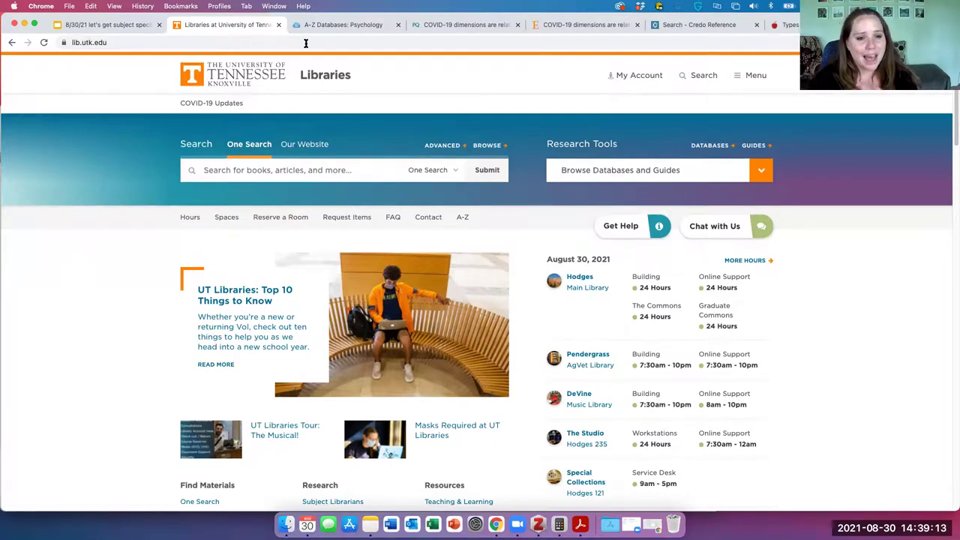
{"action": "left_click", "coordinate": [721, 146]}
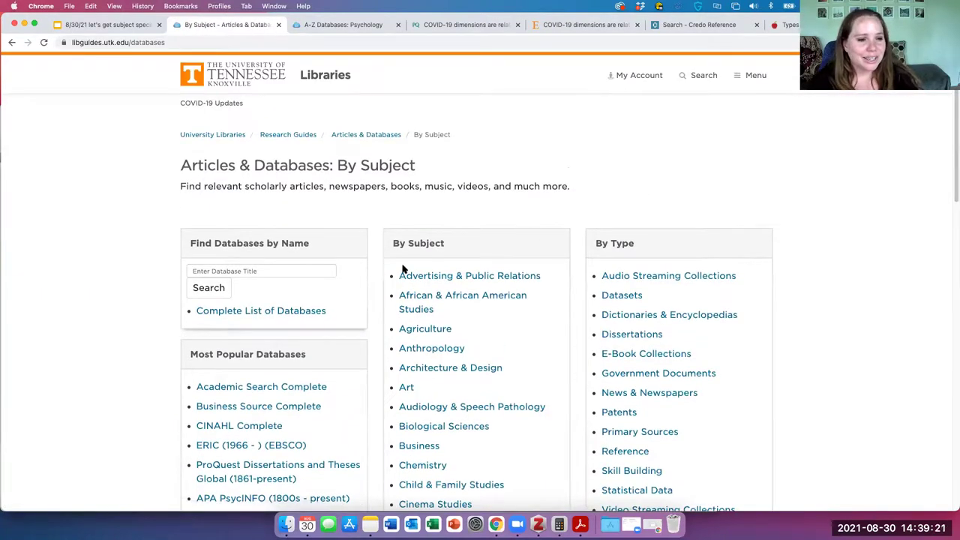
Step: Look through the most popular databases and the subject list, and open the Chemistry databases page
{"action": "scroll", "coordinate": [404, 272], "scroll_direction": "down", "scroll_amount": 5}
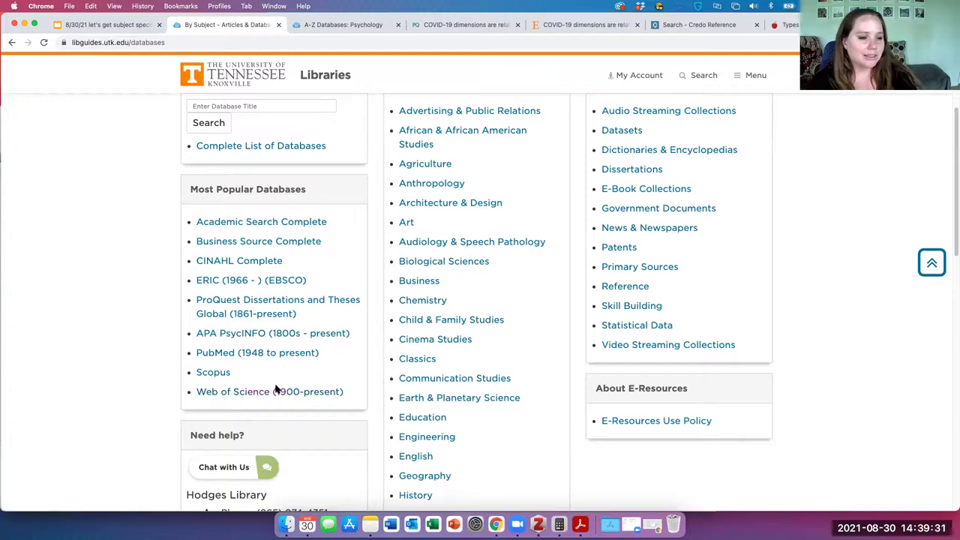
{"action": "scroll", "coordinate": [503, 424], "scroll_direction": "up", "scroll_amount": 1}
{"action": "scroll", "coordinate": [525, 417], "scroll_direction": "up", "scroll_amount": 2}
{"action": "scroll", "coordinate": [575, 407], "scroll_direction": "down", "scroll_amount": 1}
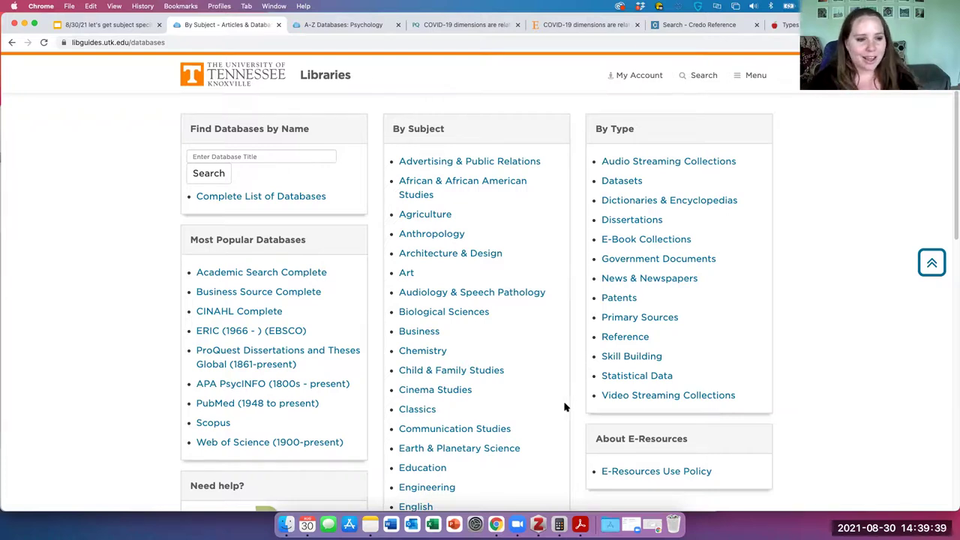
{"action": "left_click", "coordinate": [418, 354]}
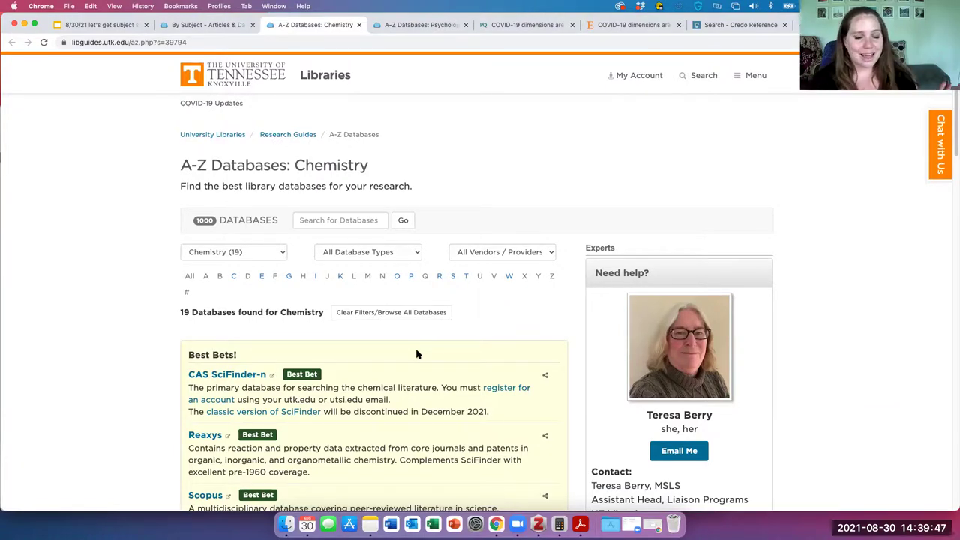
Step: Review the Chemistry best-bet databases and the subject librarian's contact box, and return to the UT Libraries homepage
{"action": "scroll", "coordinate": [445, 332], "scroll_direction": "down", "scroll_amount": 5}
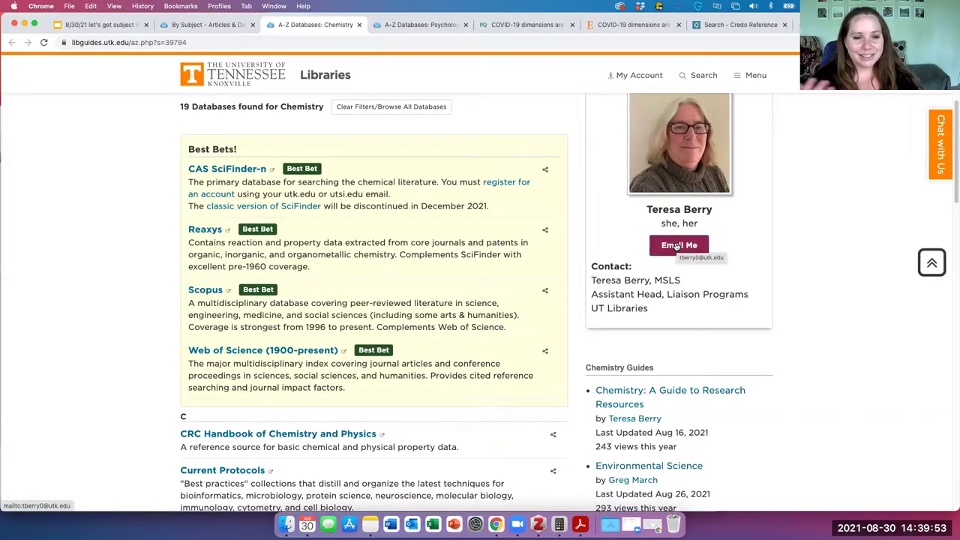
{"action": "scroll", "coordinate": [678, 247], "scroll_direction": "up", "scroll_amount": 4}
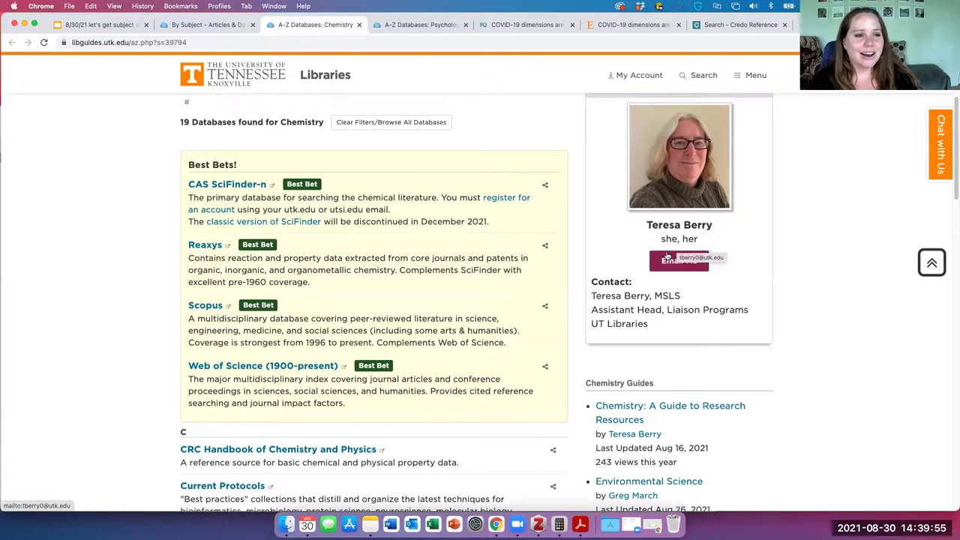
{"action": "left_click", "coordinate": [339, 80]}
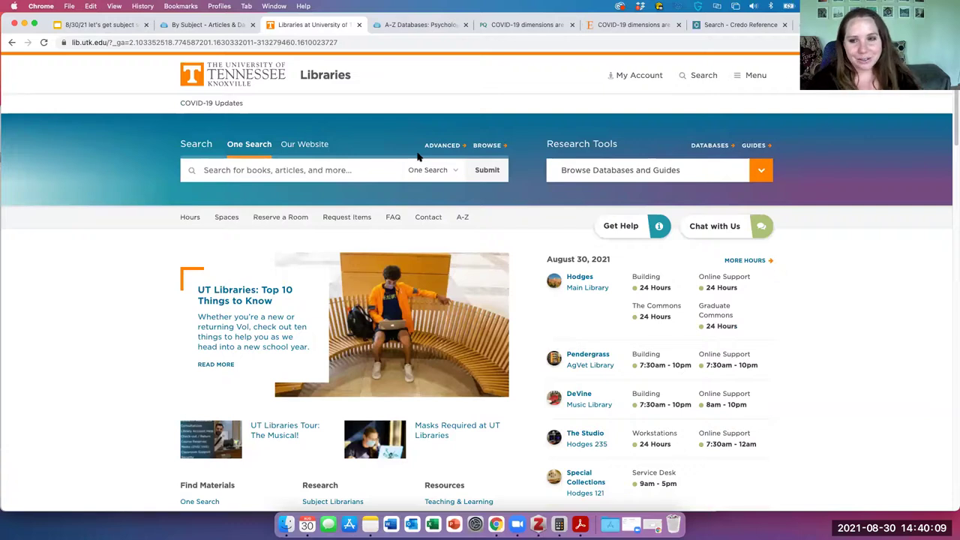
Step: Return to the workshop slides with the end-of-workshop survey link and next week's sessions, and switch to Zoom
{"action": "left_click", "coordinate": [108, 25]}
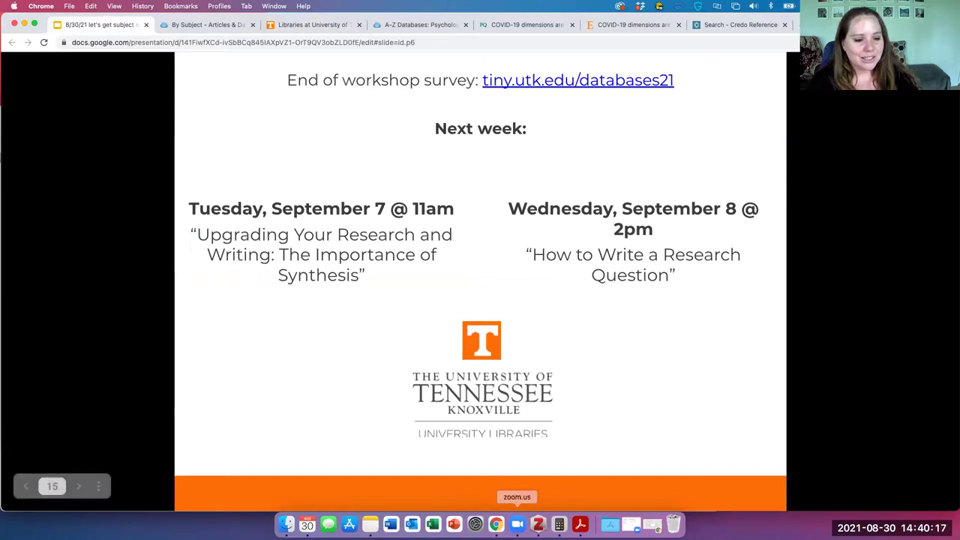
{"action": "left_click", "coordinate": [517, 524]}
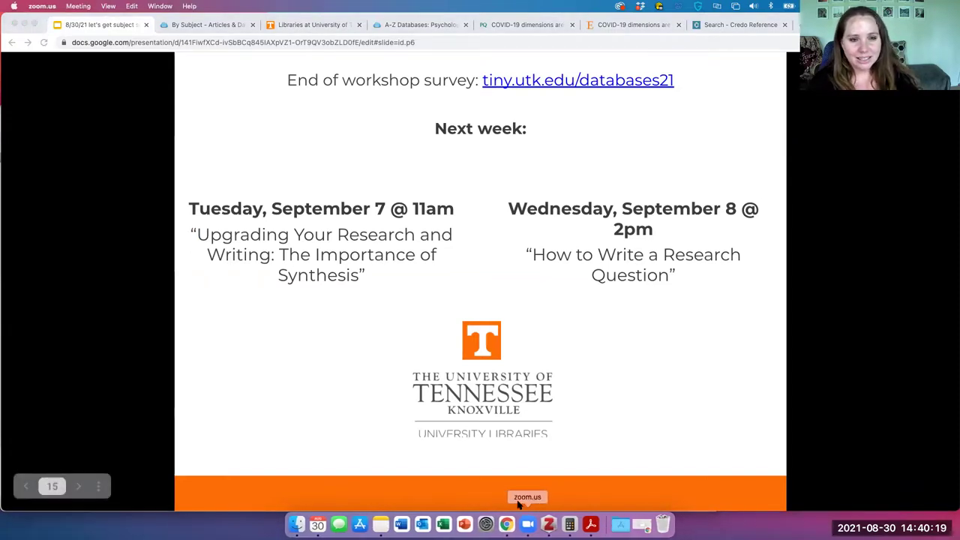